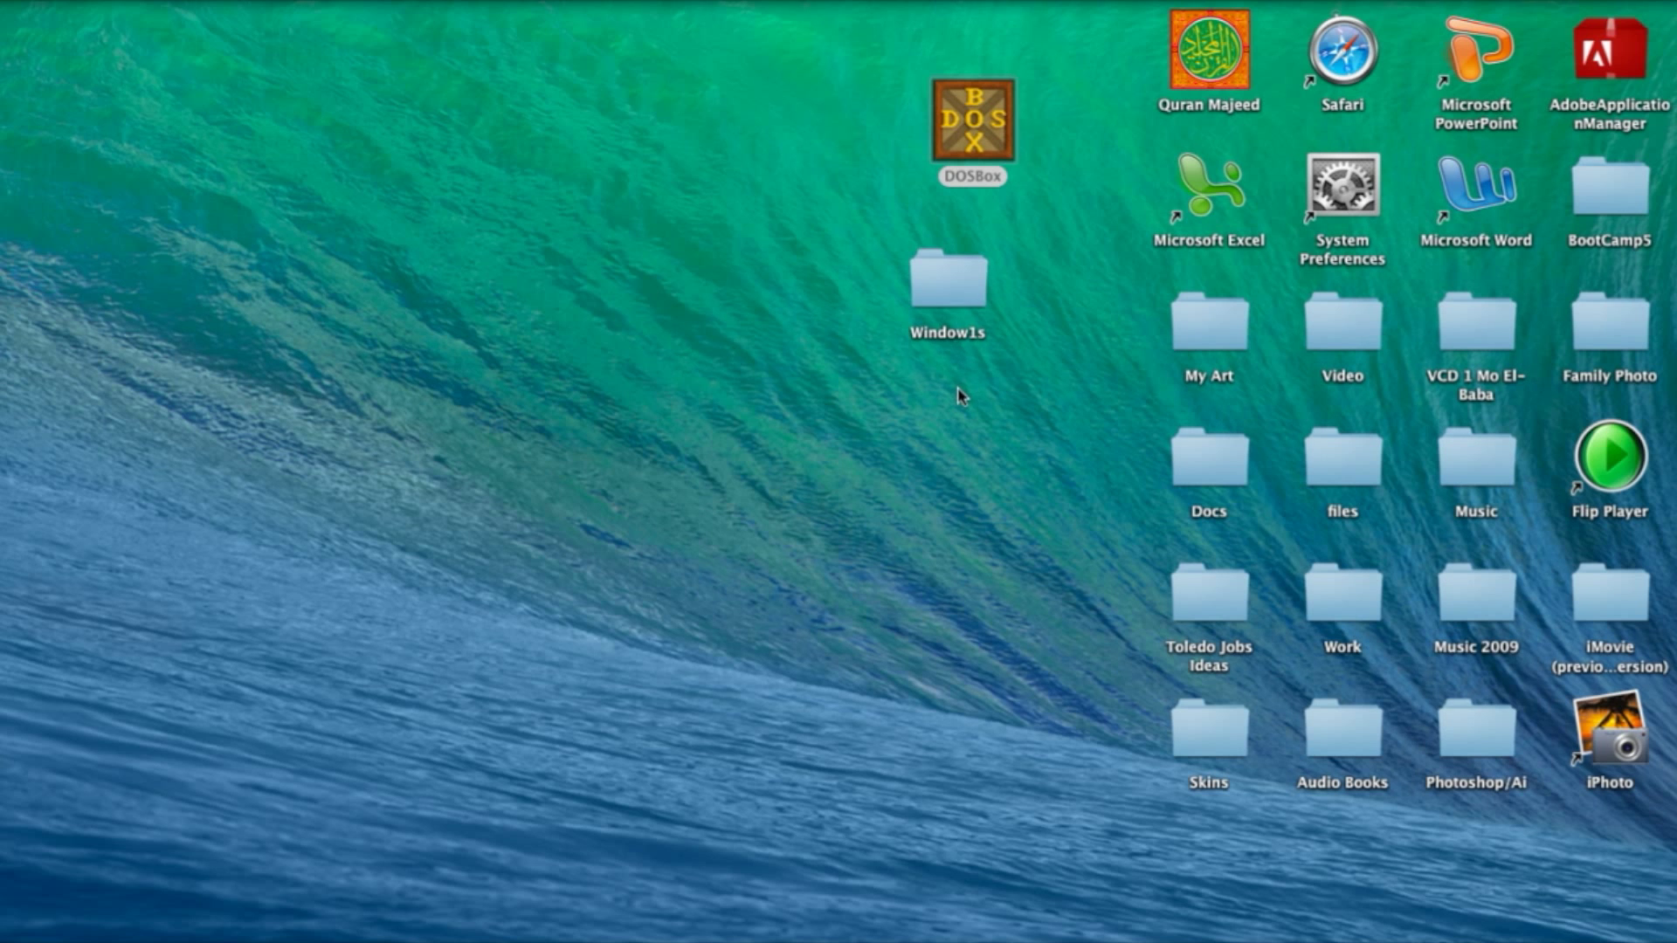
Step: Open the Window1s folder and extract Windows.ISO with The Unarchiver
{"action": "double_click", "coordinate": [957, 304]}
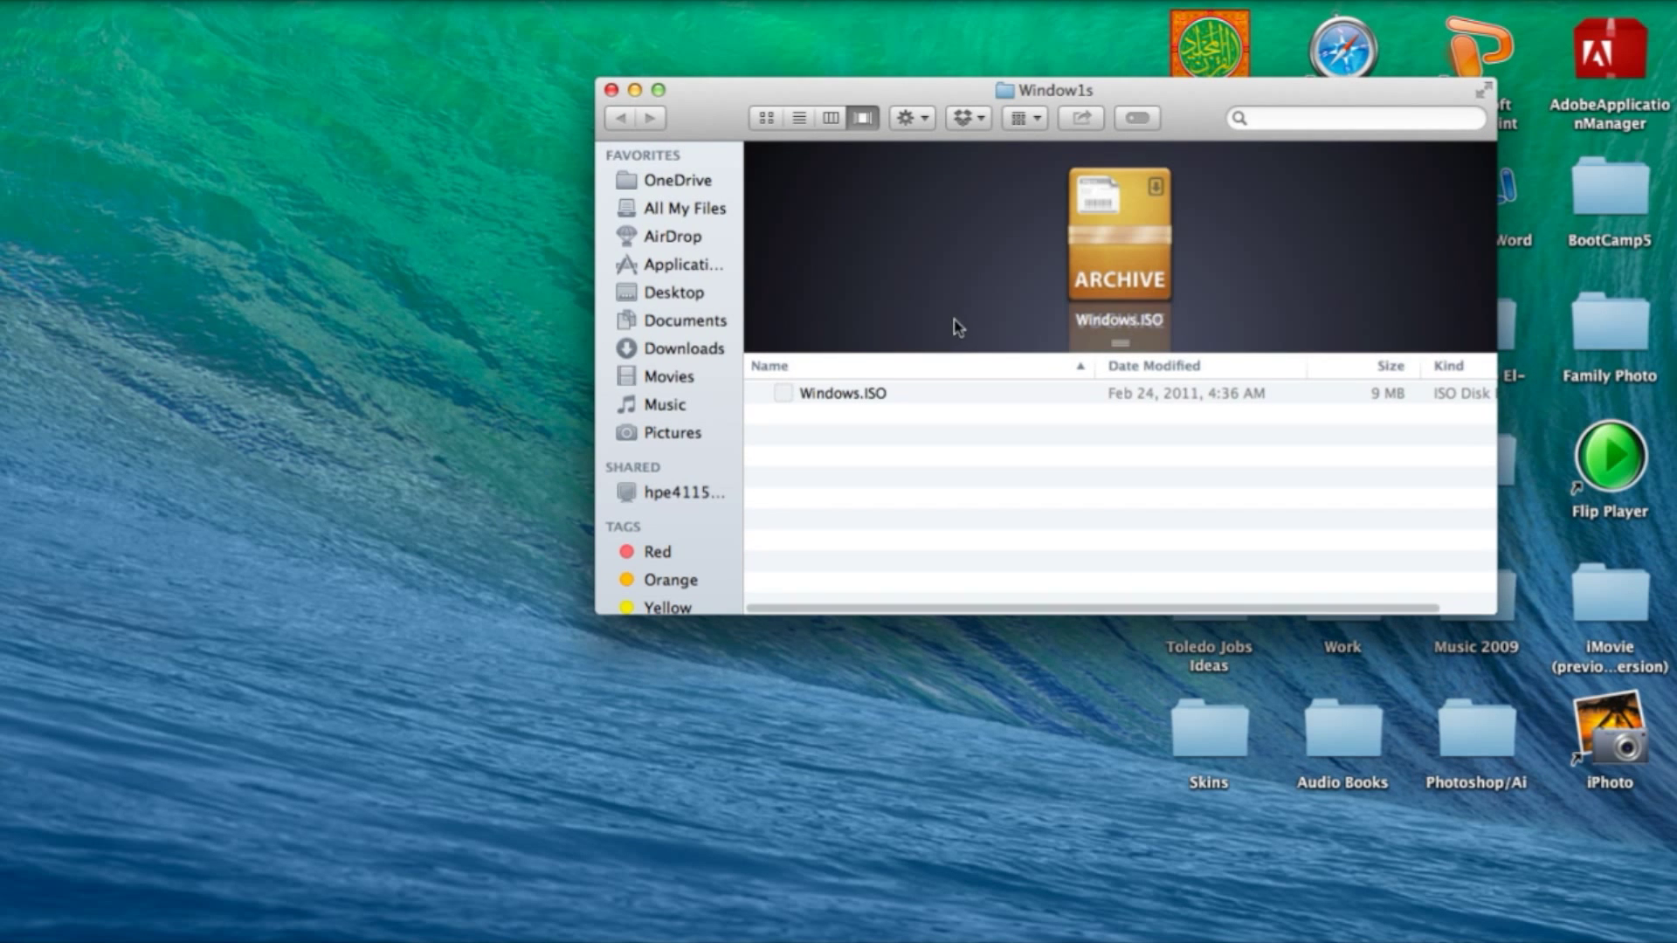
{"action": "left_click_drag", "start_coordinate": [887, 127], "coordinate": [769, 58]}
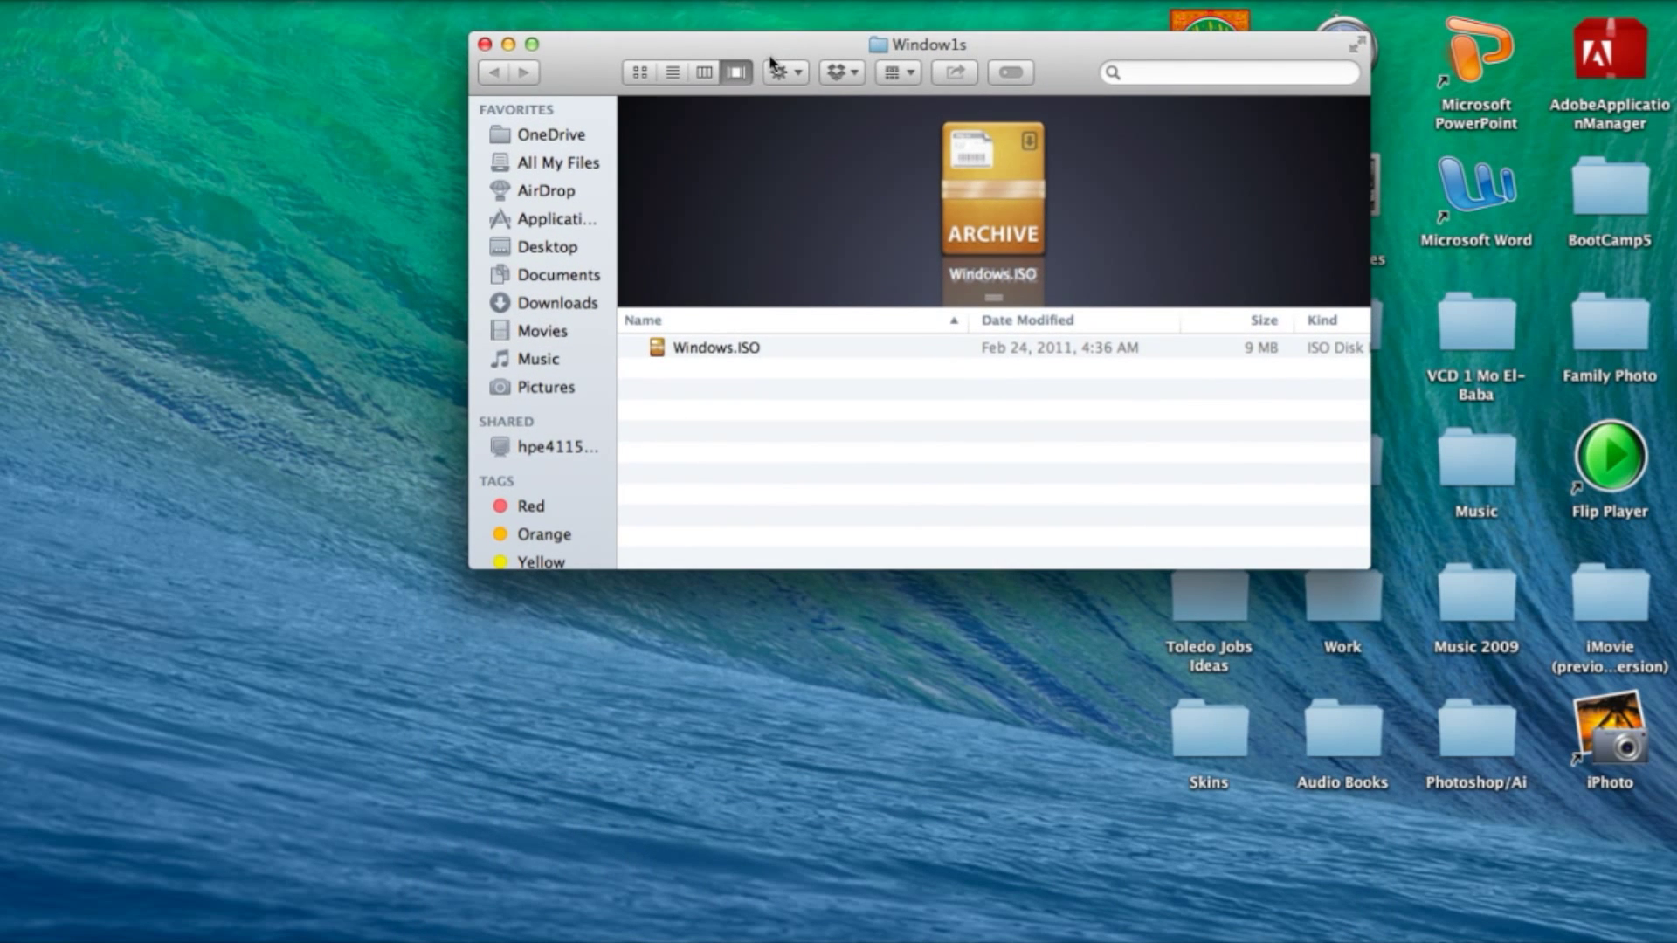
{"action": "right_click", "coordinate": [746, 352]}
{"action": "mouse_move", "coordinate": [775, 384]}
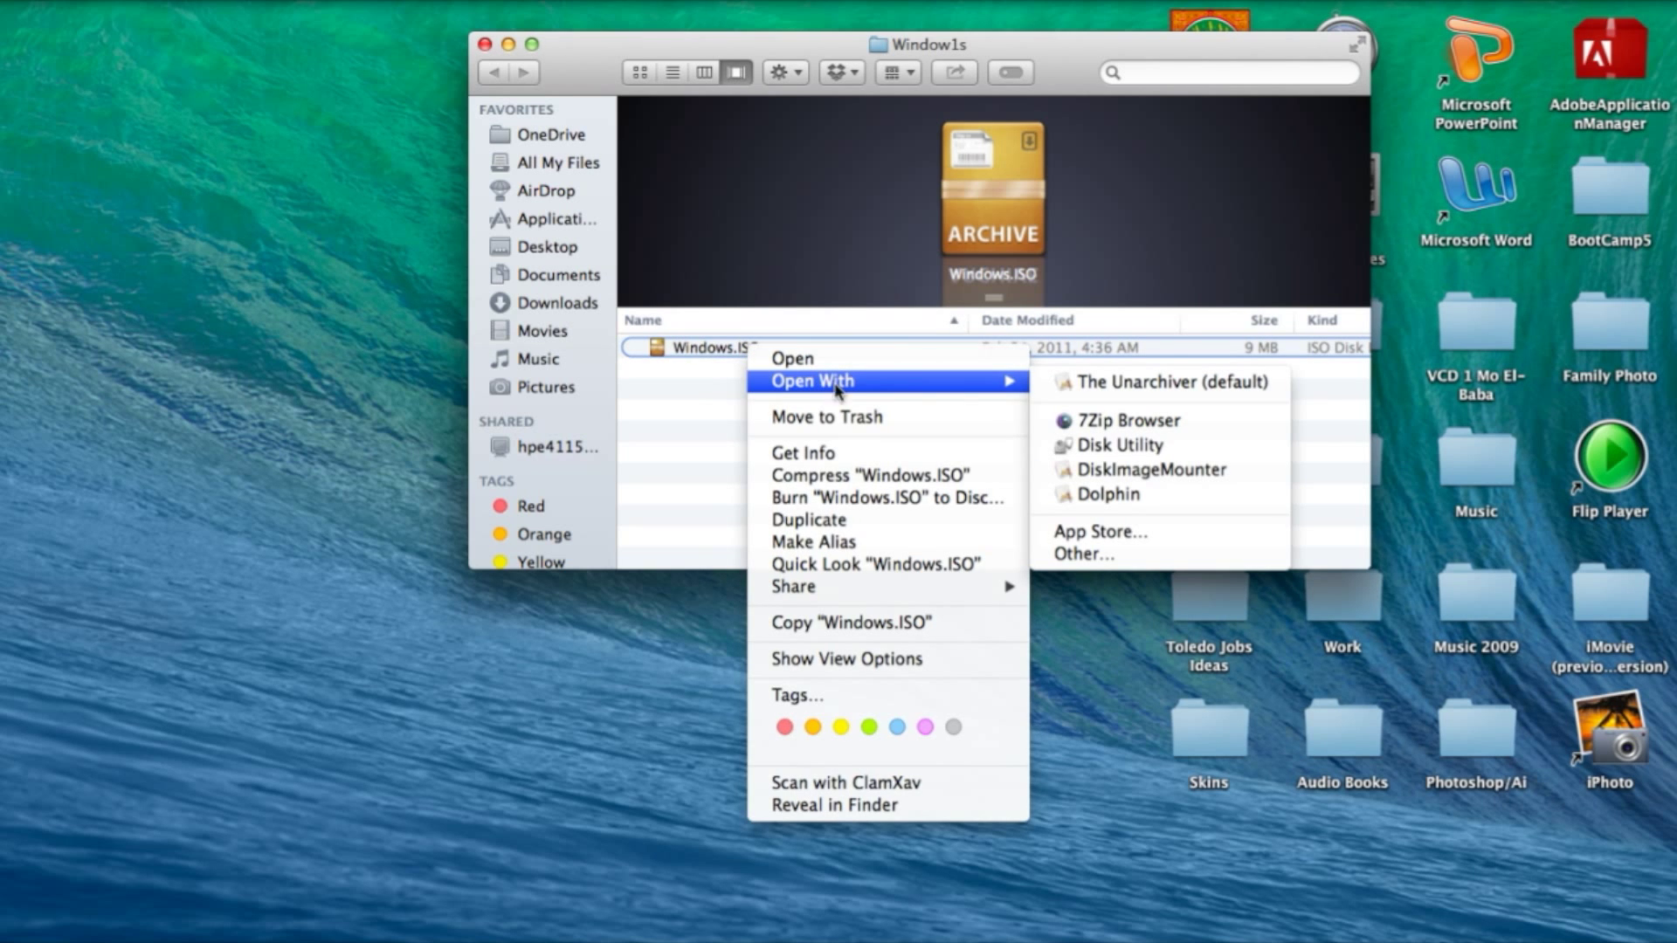
{"action": "left_click", "coordinate": [1097, 384]}
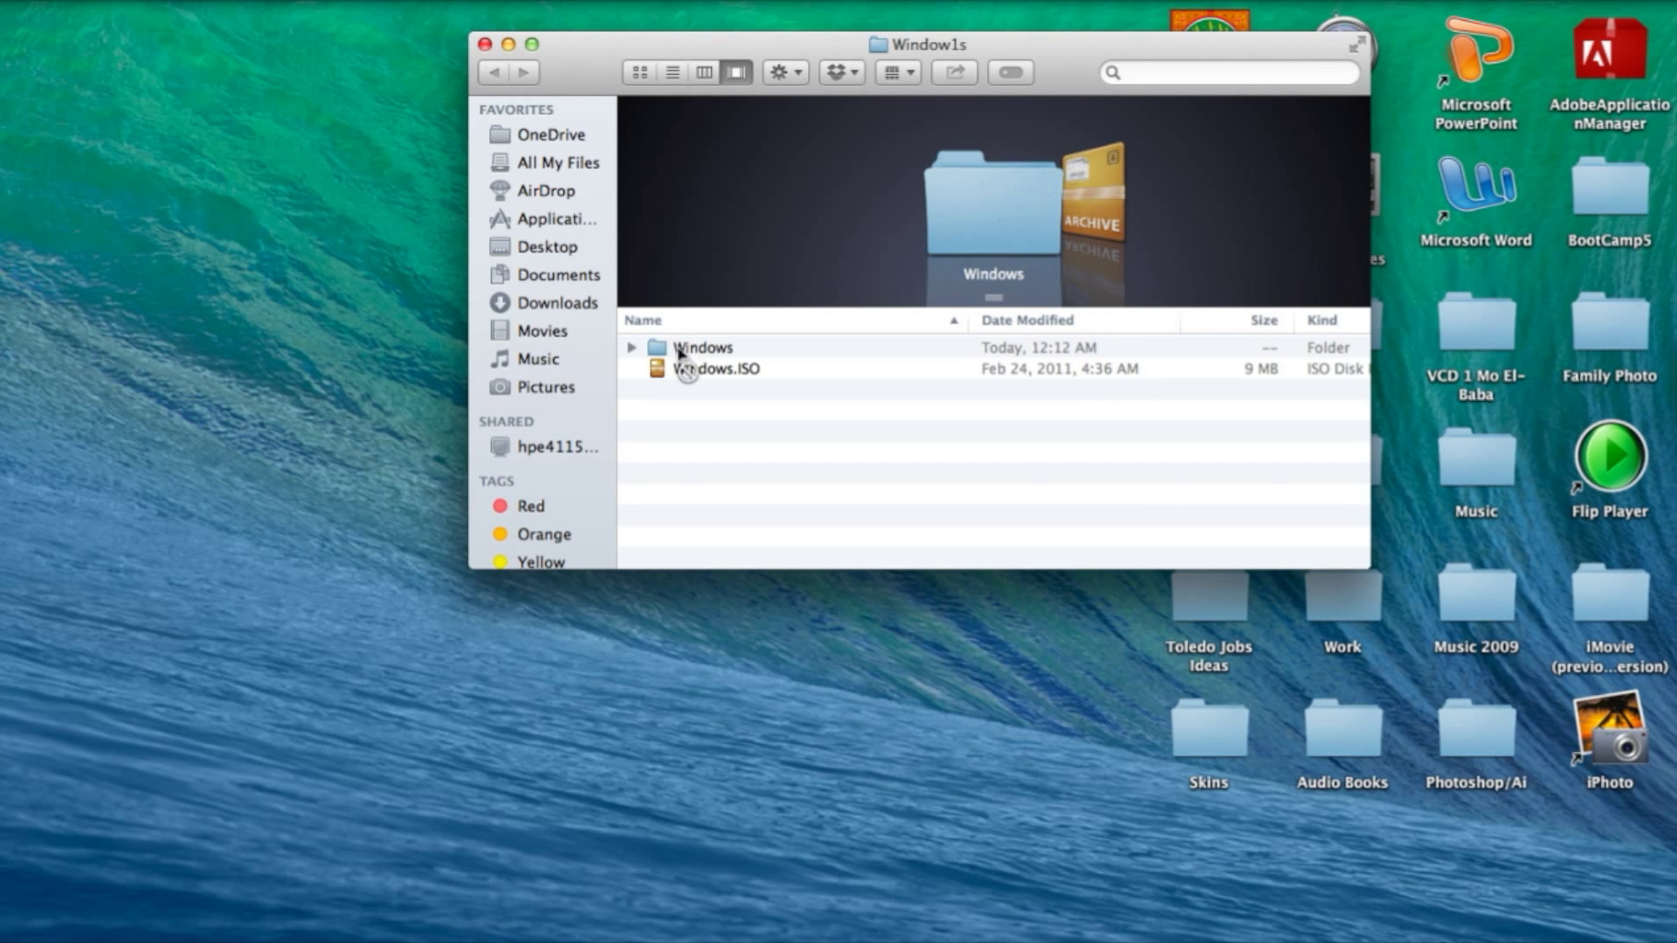
Step: Move the extracted Windows folder onto the desktop and close the Window1s window
{"action": "left_click_drag", "start_coordinate": [694, 348], "coordinate": [320, 317]}
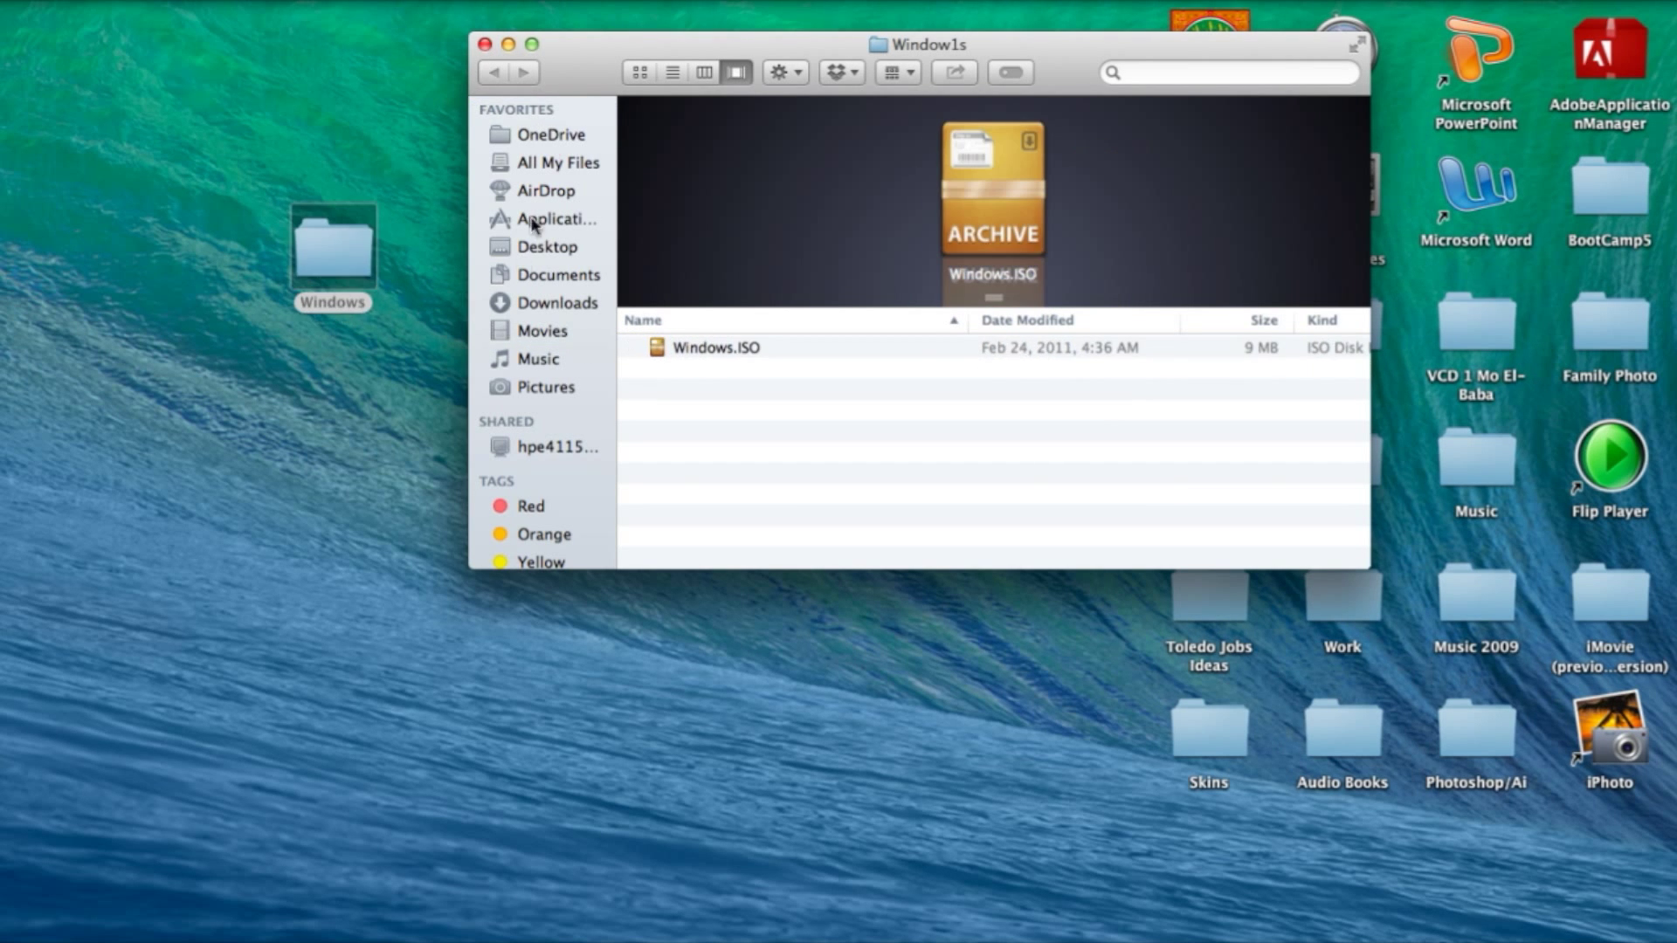
{"action": "left_click", "coordinate": [482, 45]}
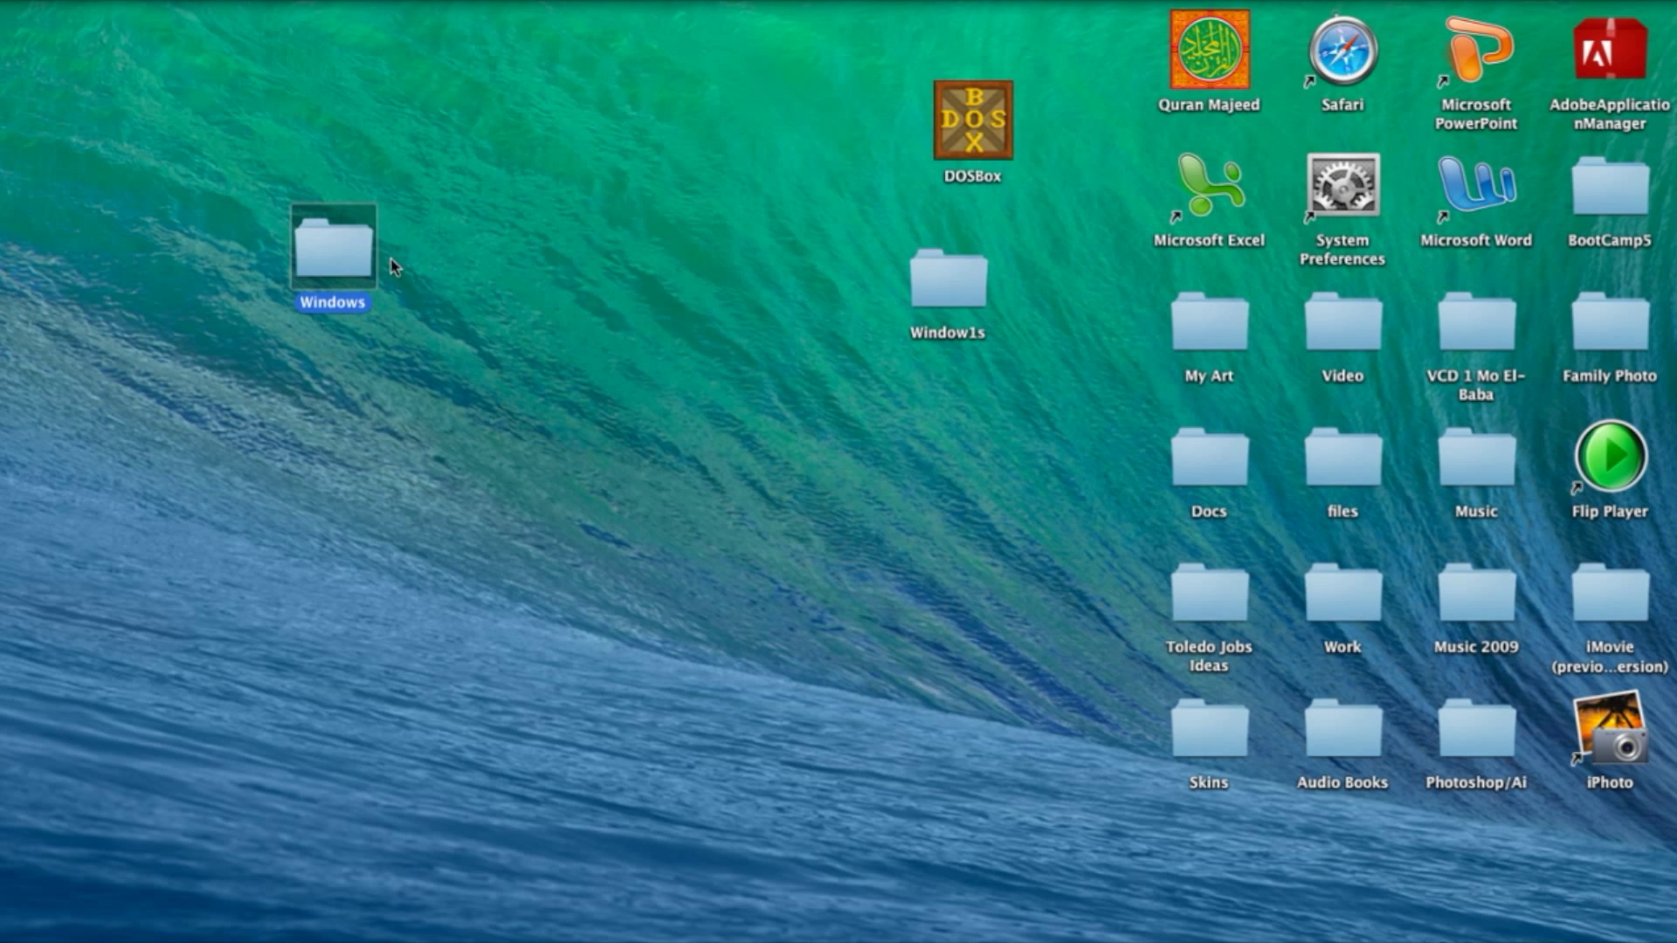
{"action": "left_click_drag", "start_coordinate": [354, 262], "coordinate": [836, 367]}
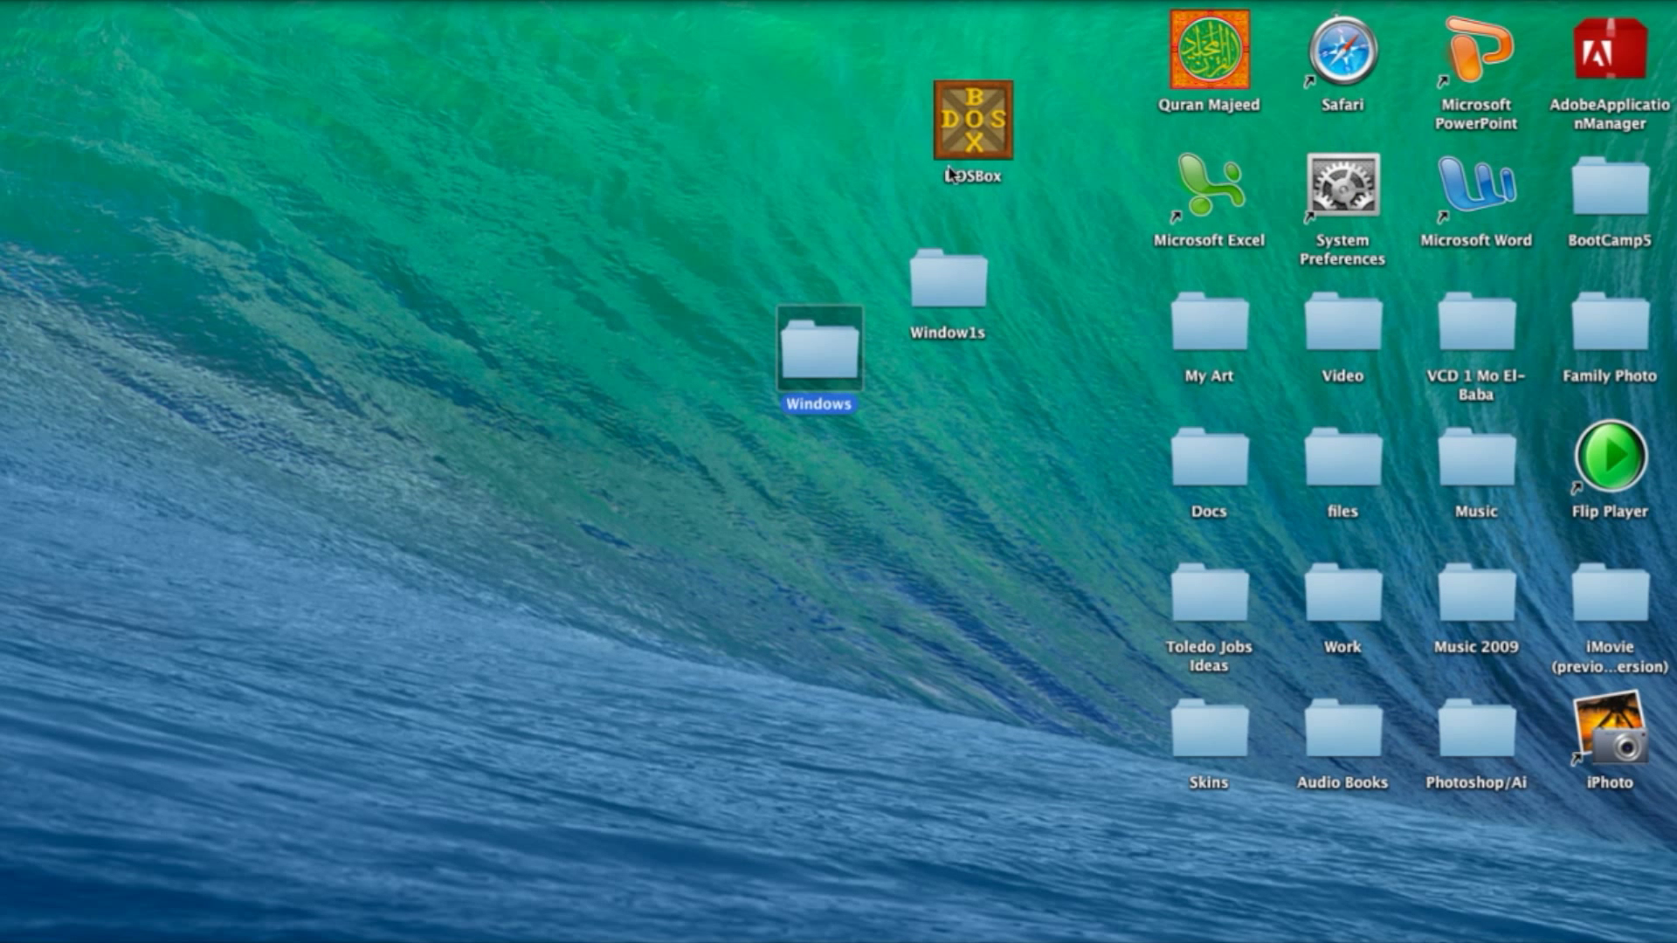
{"action": "left_click", "coordinate": [965, 144]}
Step: Launch DOSBox and mount ~/desktop/windows as drive C
{"action": "double_click", "coordinate": [965, 145]}
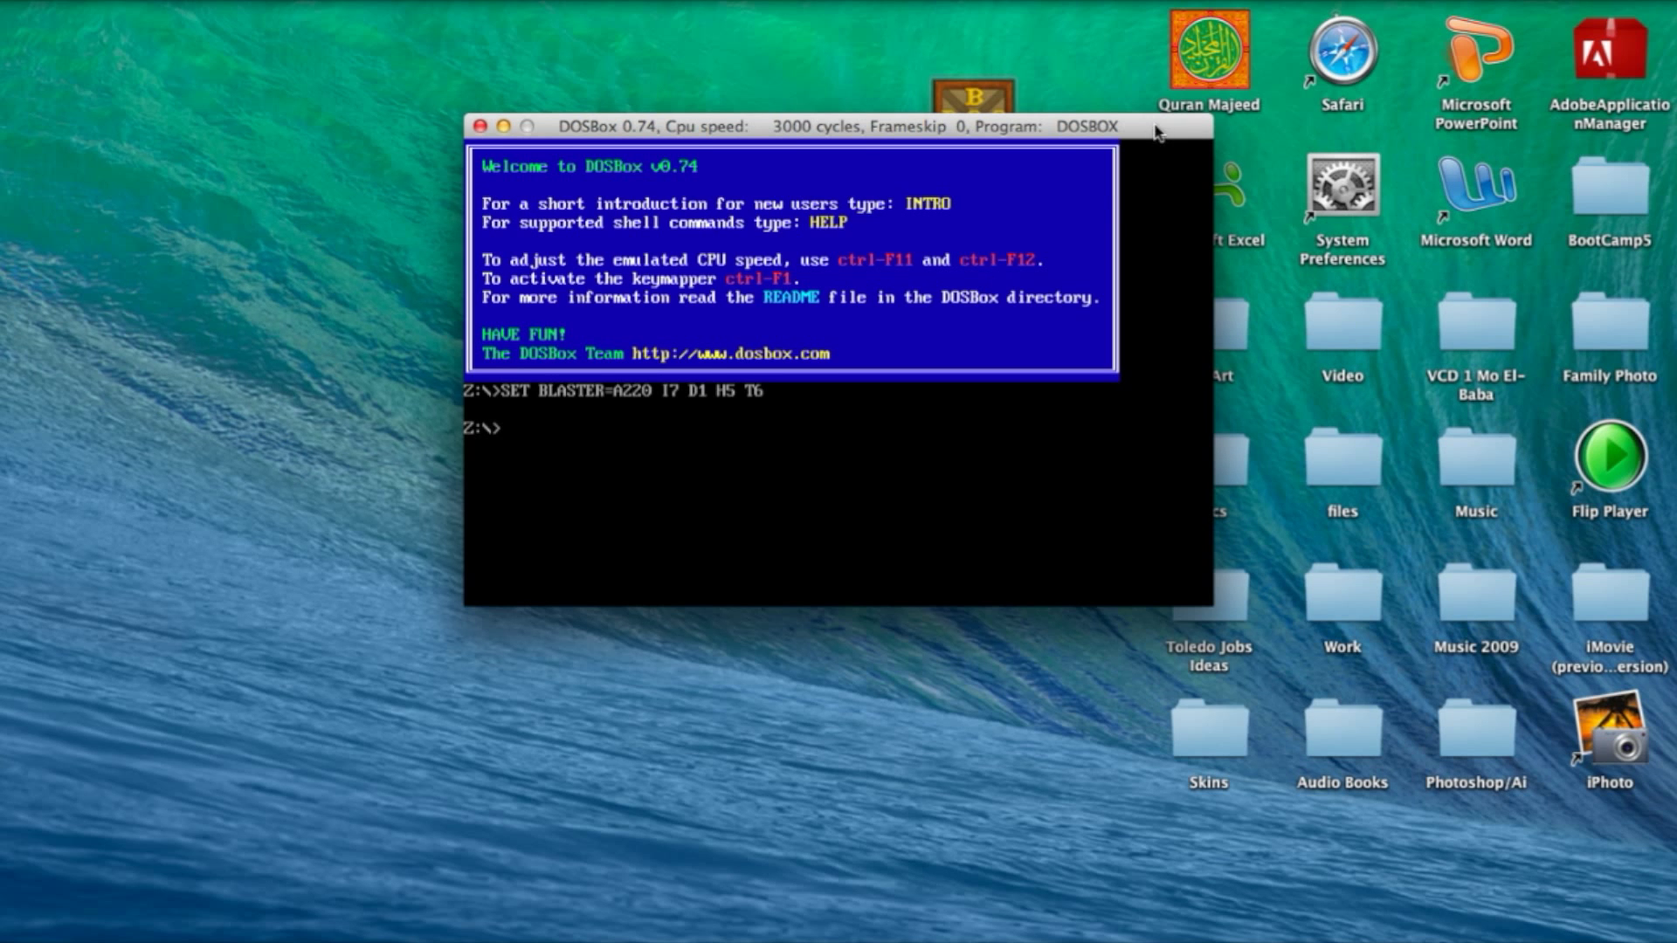
{"action": "left_click_drag", "start_coordinate": [1209, 126], "coordinate": [1000, 97]}
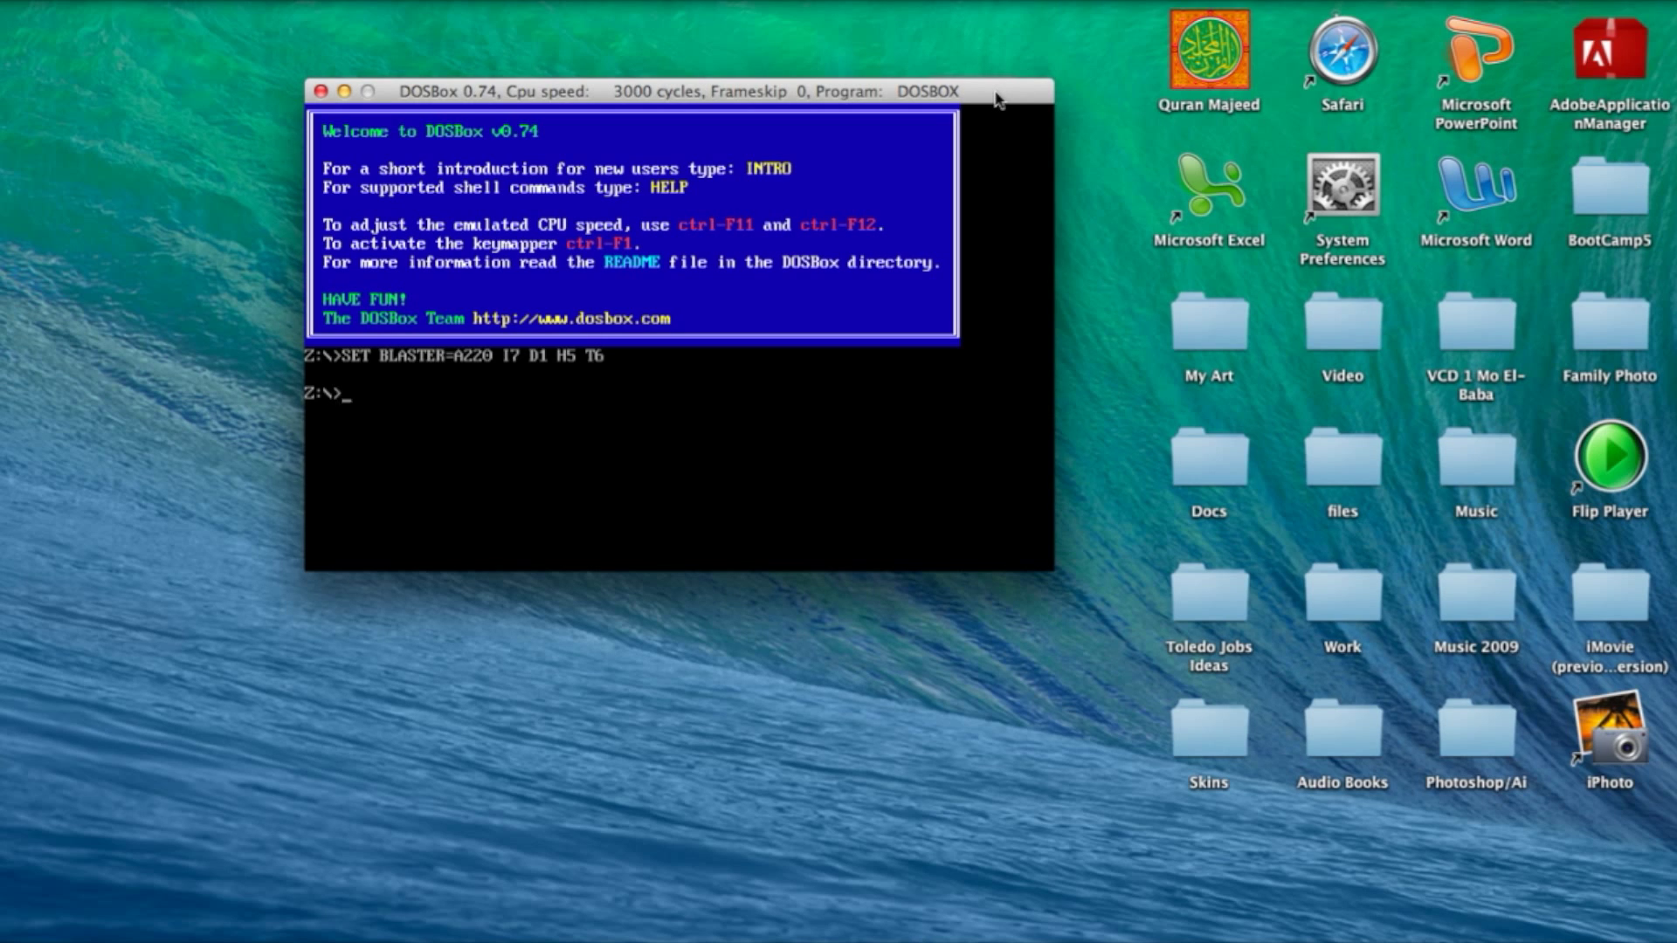
{"action": "type", "text": "mount c ~/desktop/"}
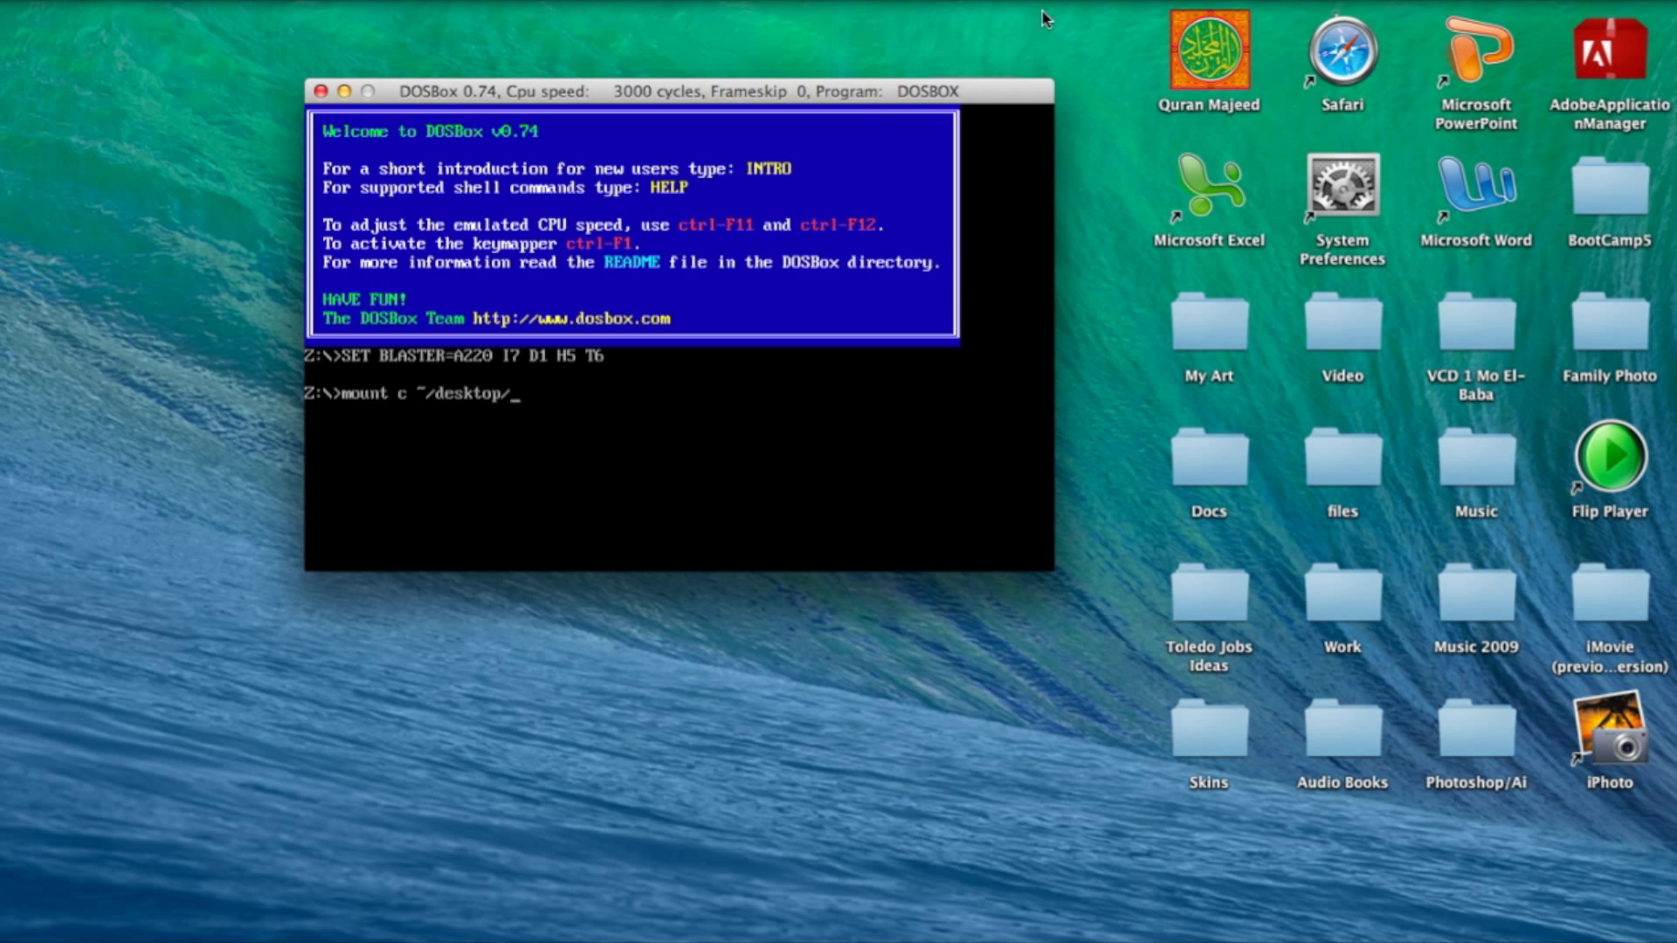
{"action": "left_click_drag", "start_coordinate": [862, 91], "coordinate": [1048, 103]}
{"action": "type", "text": "/windows"}
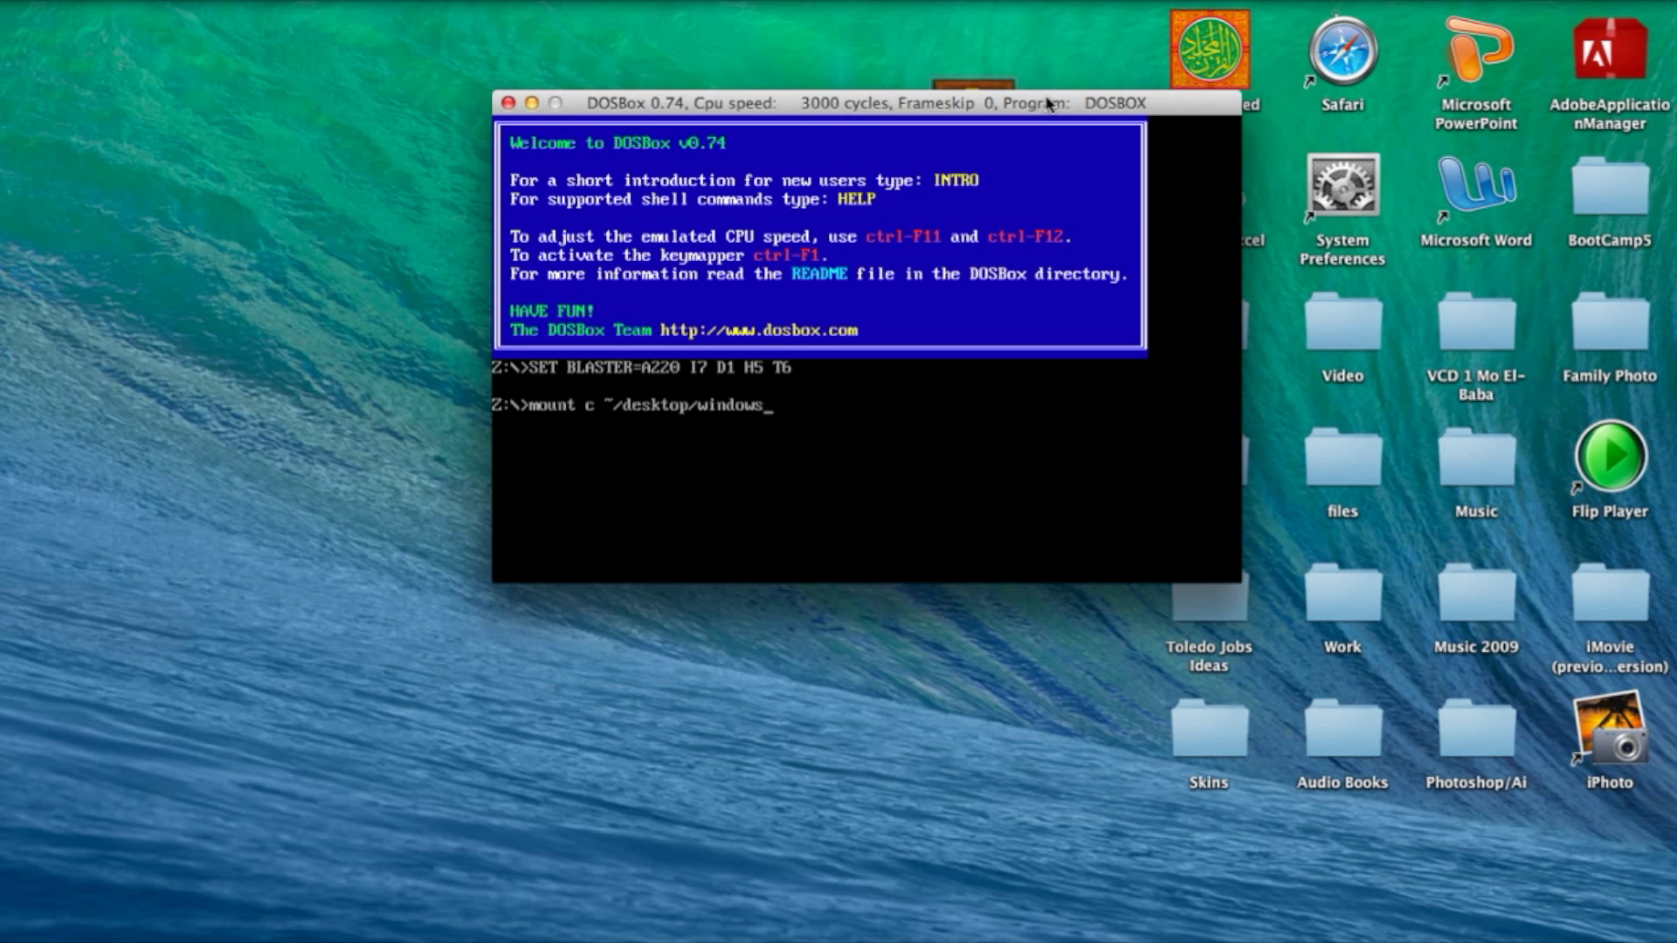
{"action": "key", "text": "Return"}
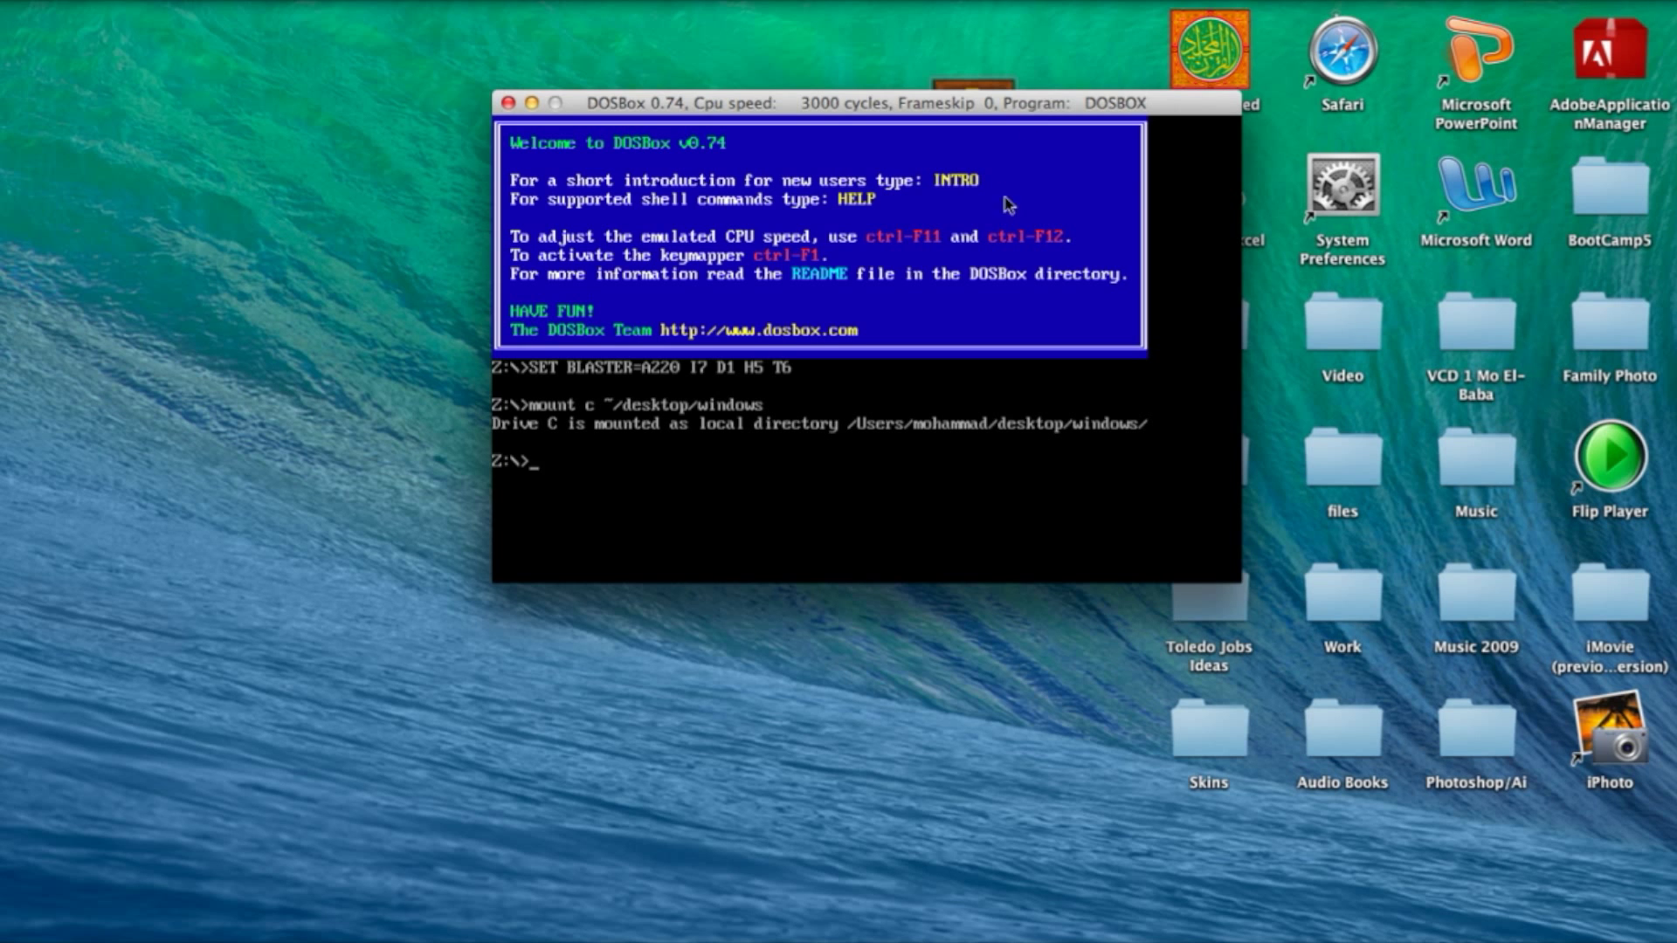
Step: Switch to drive C and run 'setup' to start Windows Setup
{"action": "left_click_drag", "start_coordinate": [990, 104], "coordinate": [893, 74]}
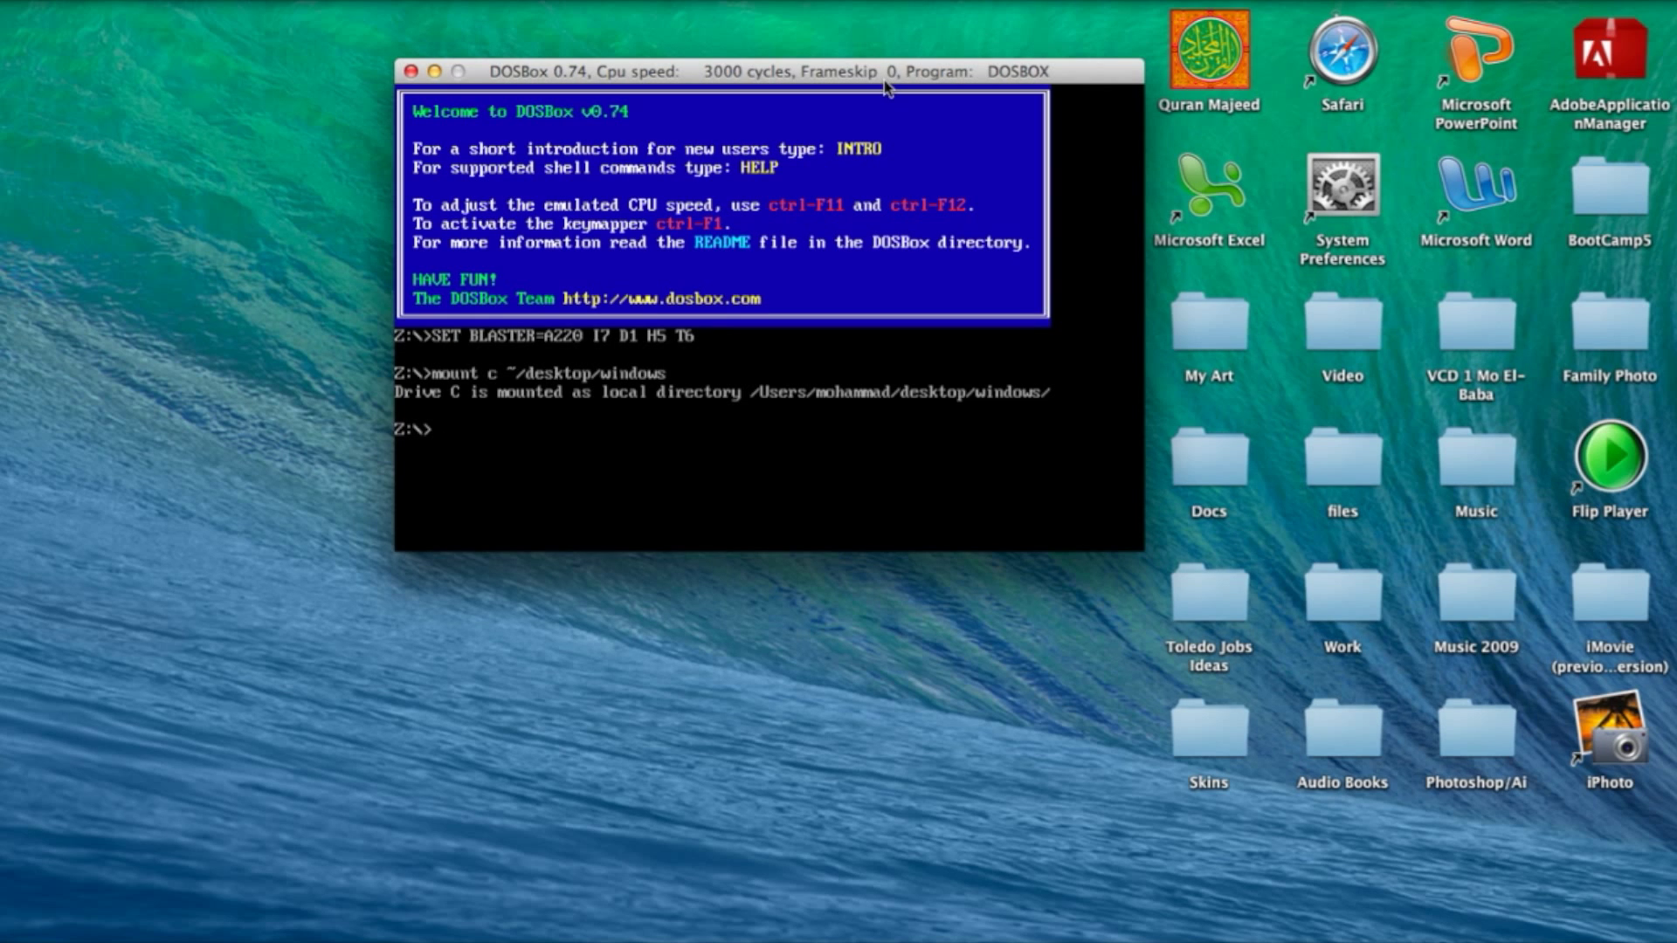
{"action": "type", "text": "c:"}
{"action": "key", "text": "Return"}
{"action": "type", "text": "seti"}
{"action": "key", "text": "BackSpace"}
{"action": "type", "text": "up"}
{"action": "key", "text": "Return"}
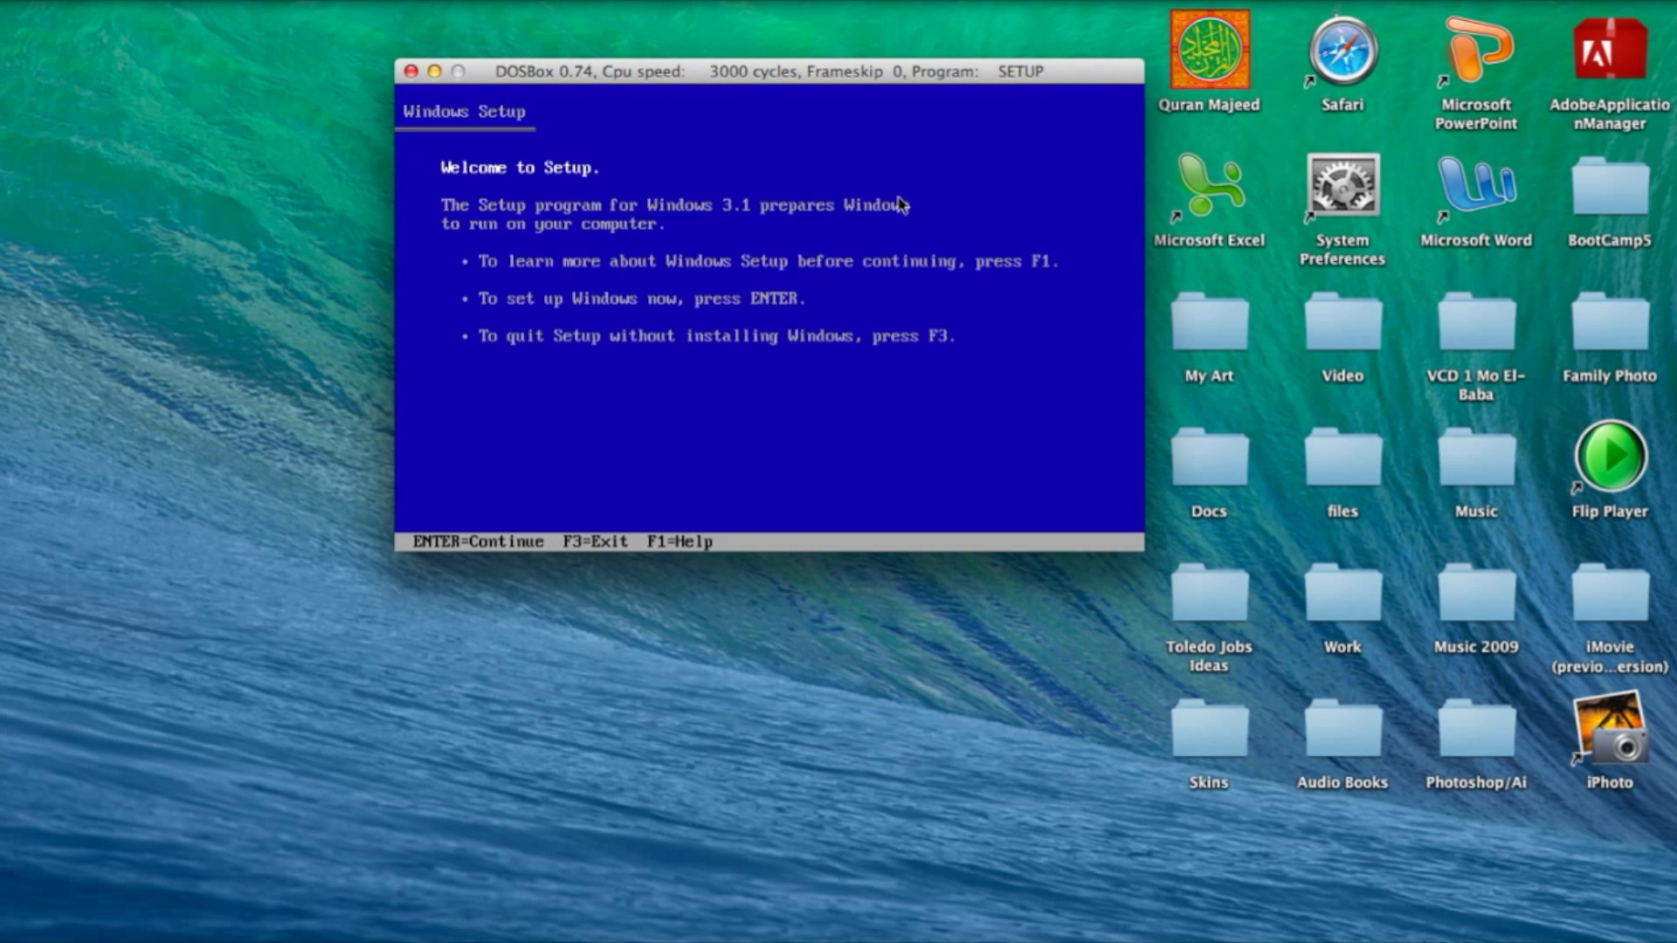
Step: Choose Express Setup, enter the user's name and confirm it
{"action": "key", "text": "Return"}
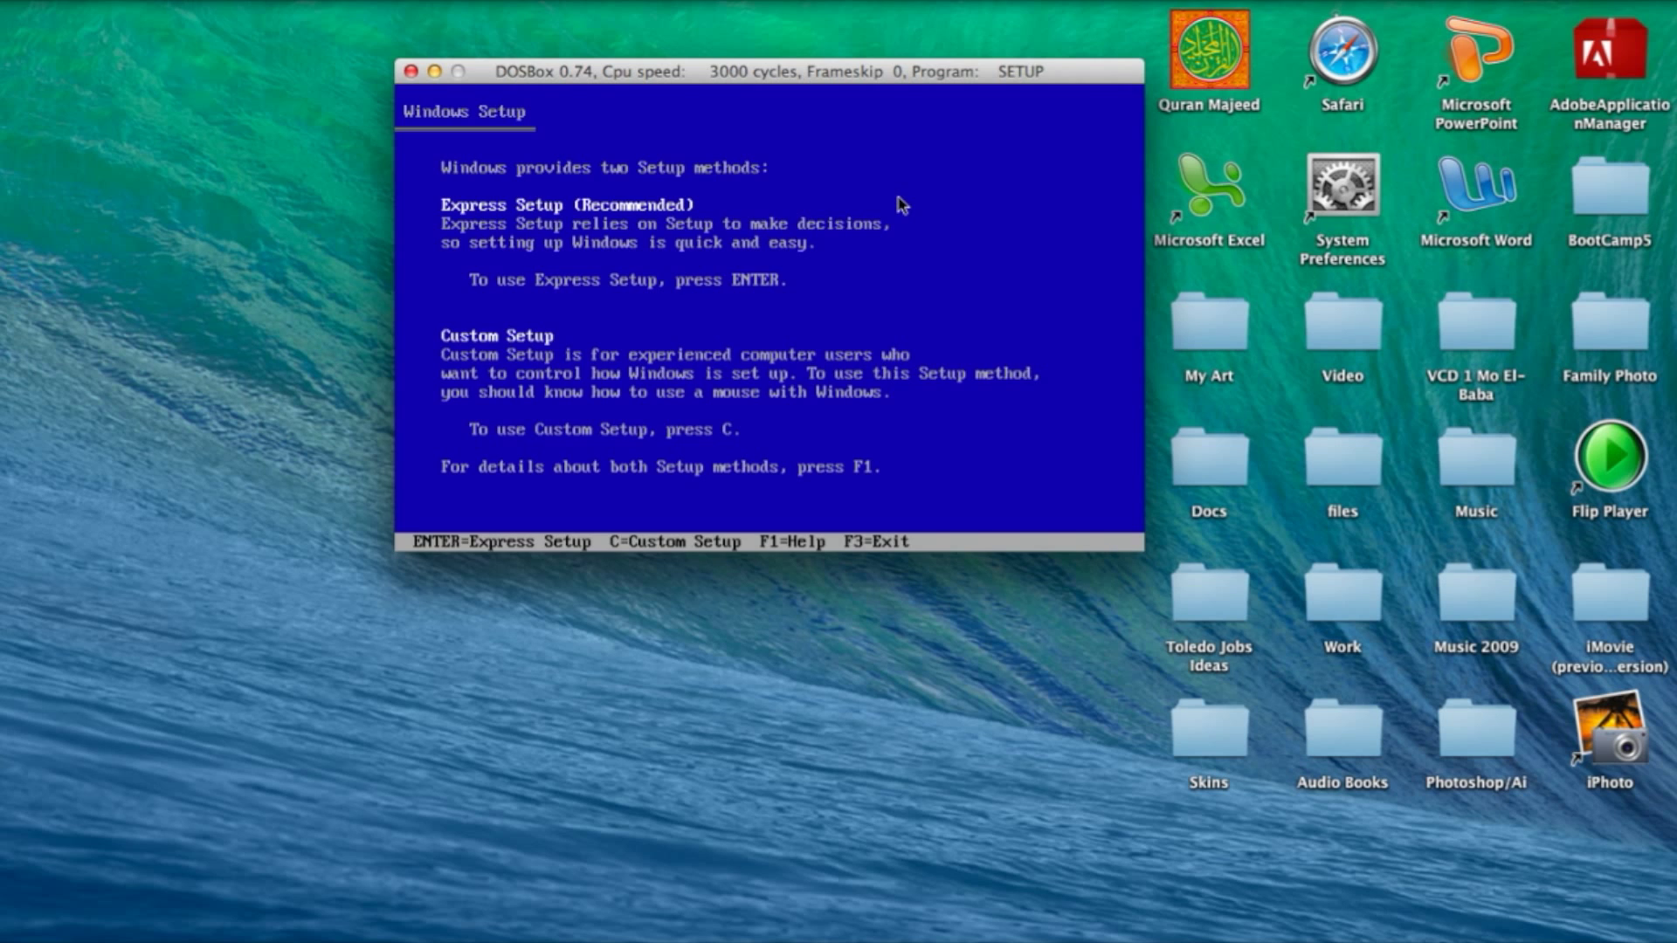
{"action": "key", "text": "Return"}
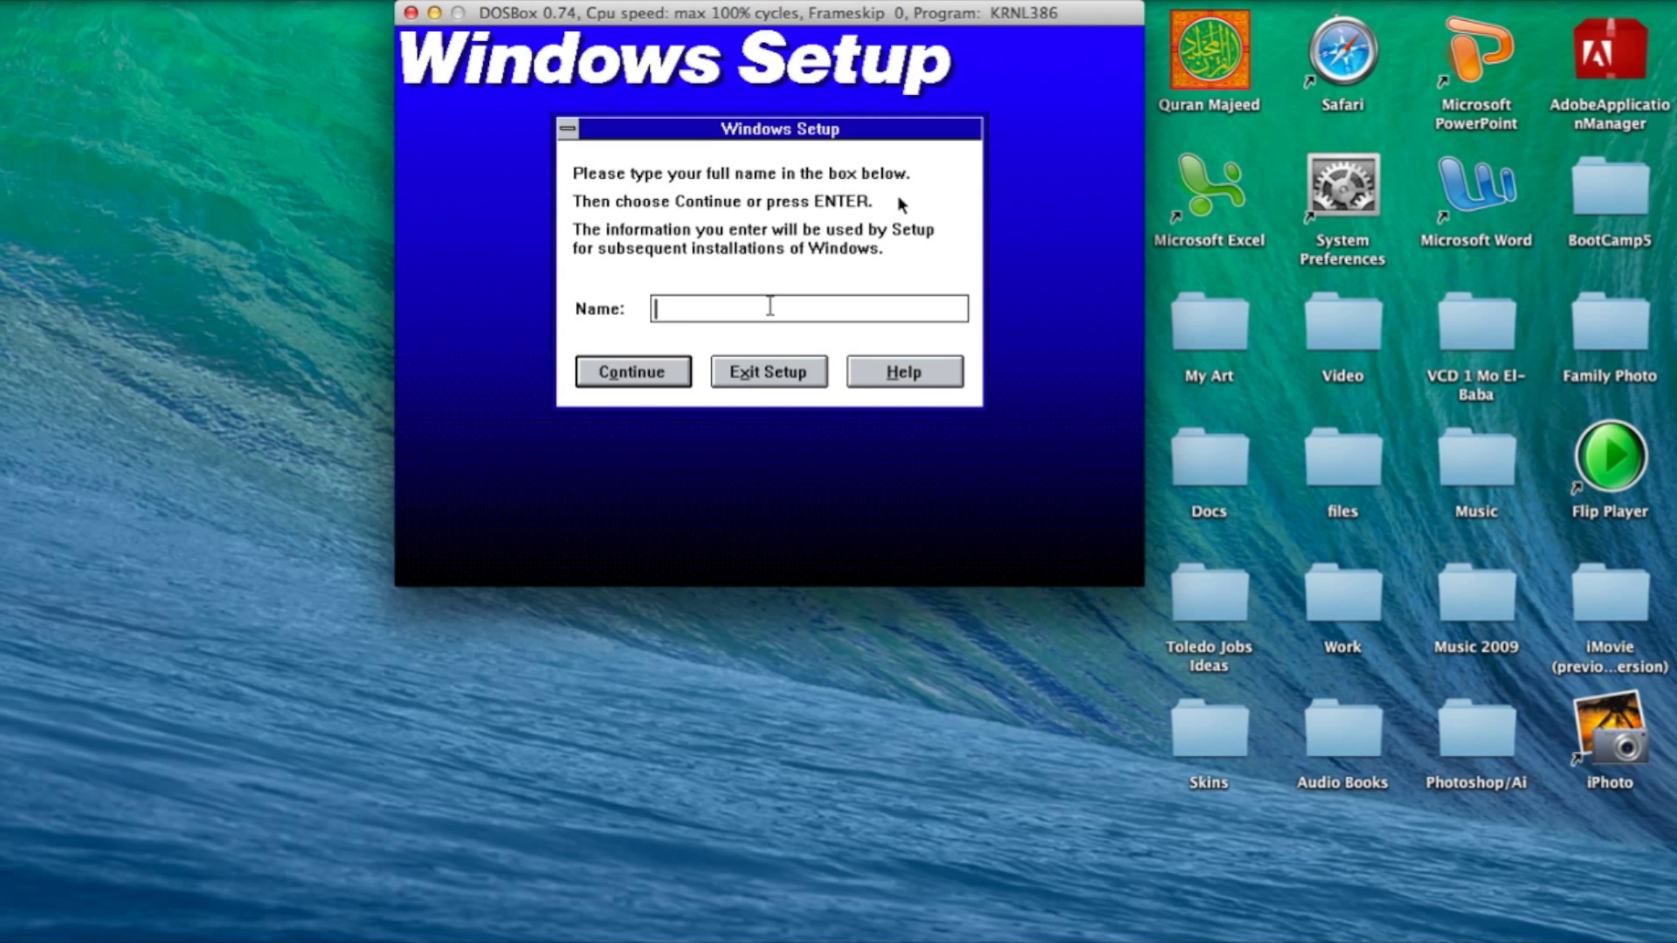
{"action": "type", "text": "me"}
{"action": "left_click", "coordinate": [632, 383]}
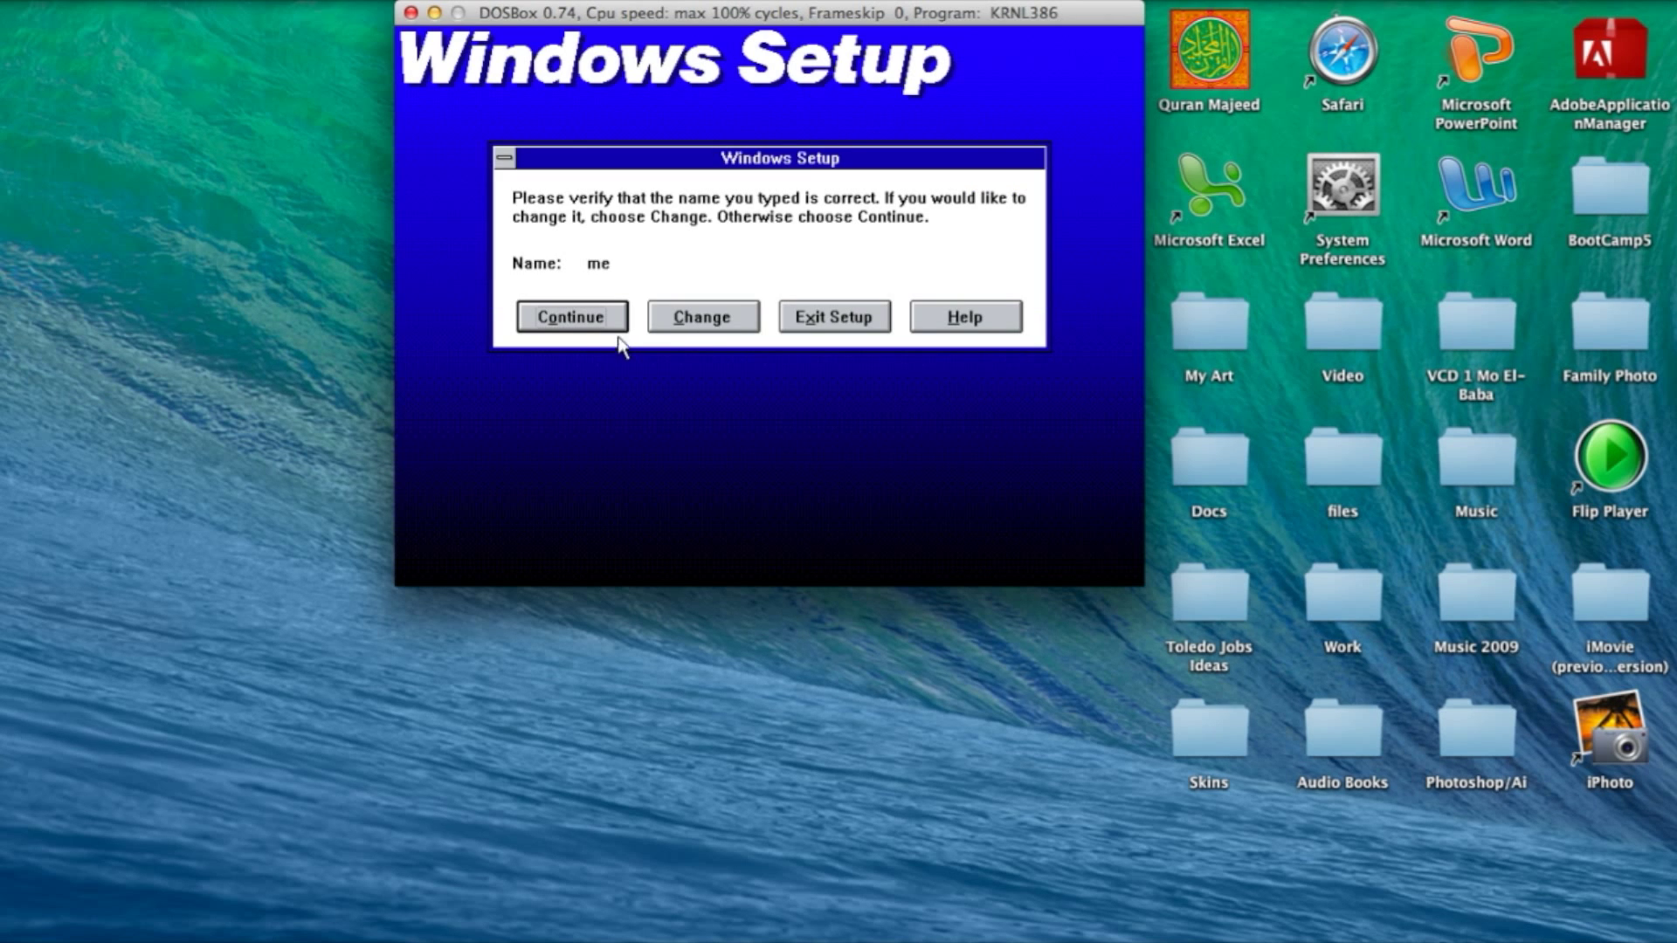
{"action": "left_click", "coordinate": [599, 322]}
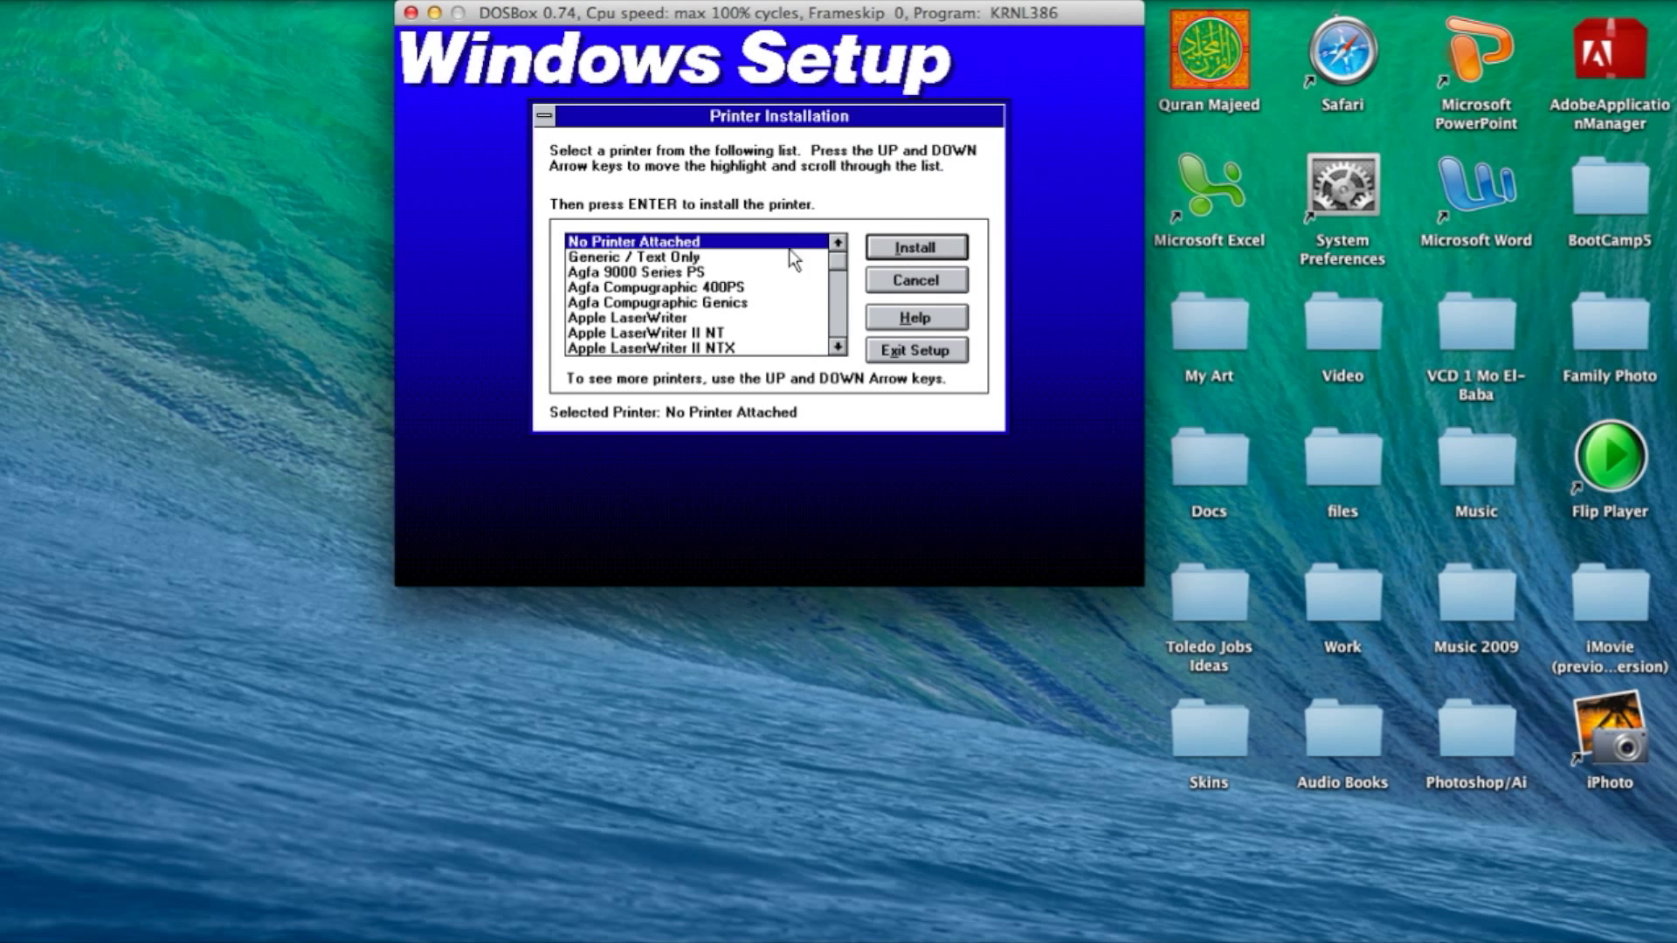
Step: Install with no printer, skip the Windows tutorial and exit Setup to DOS
{"action": "left_click", "coordinate": [917, 248]}
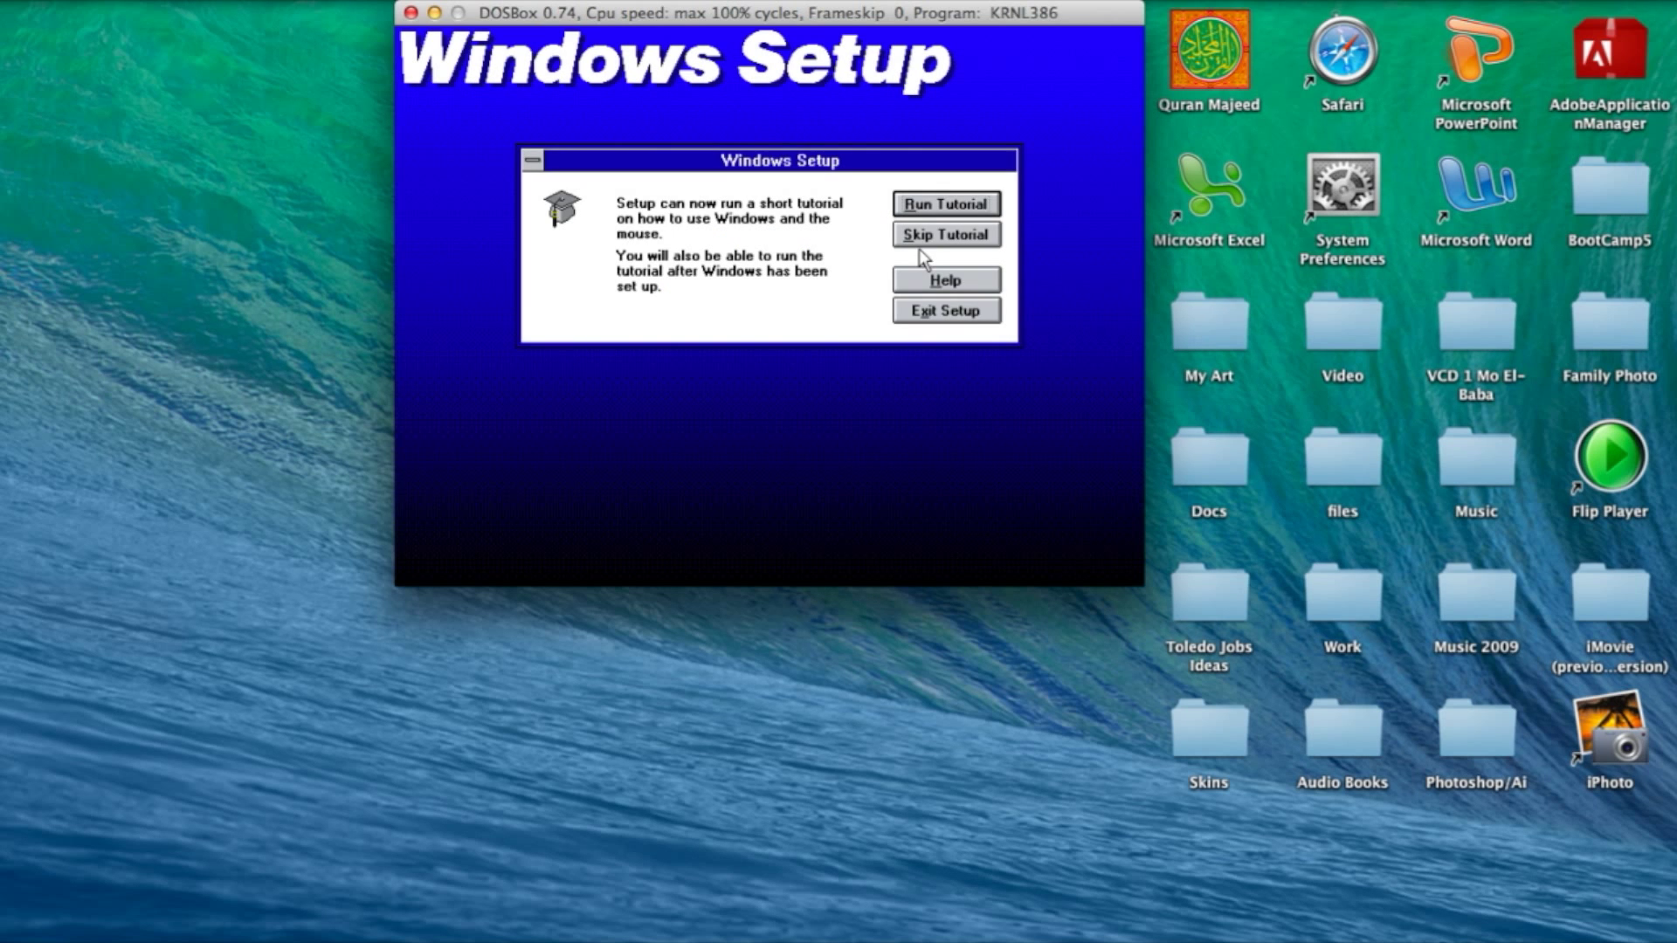
{"action": "left_click", "coordinate": [914, 238]}
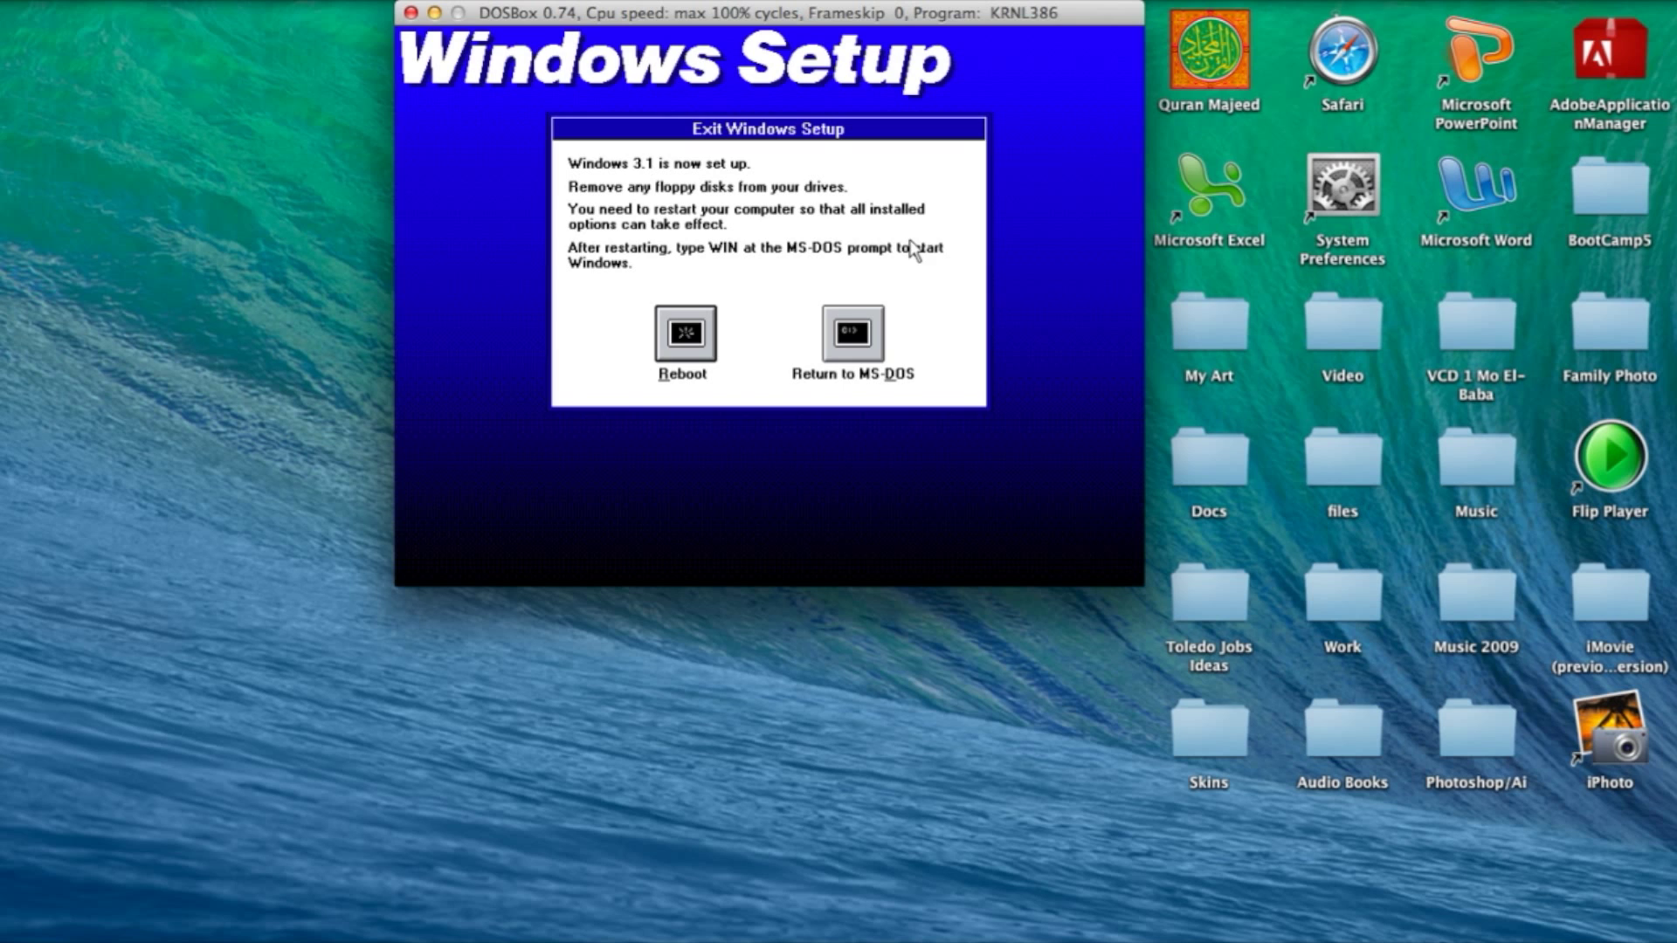
{"action": "left_click", "coordinate": [874, 334]}
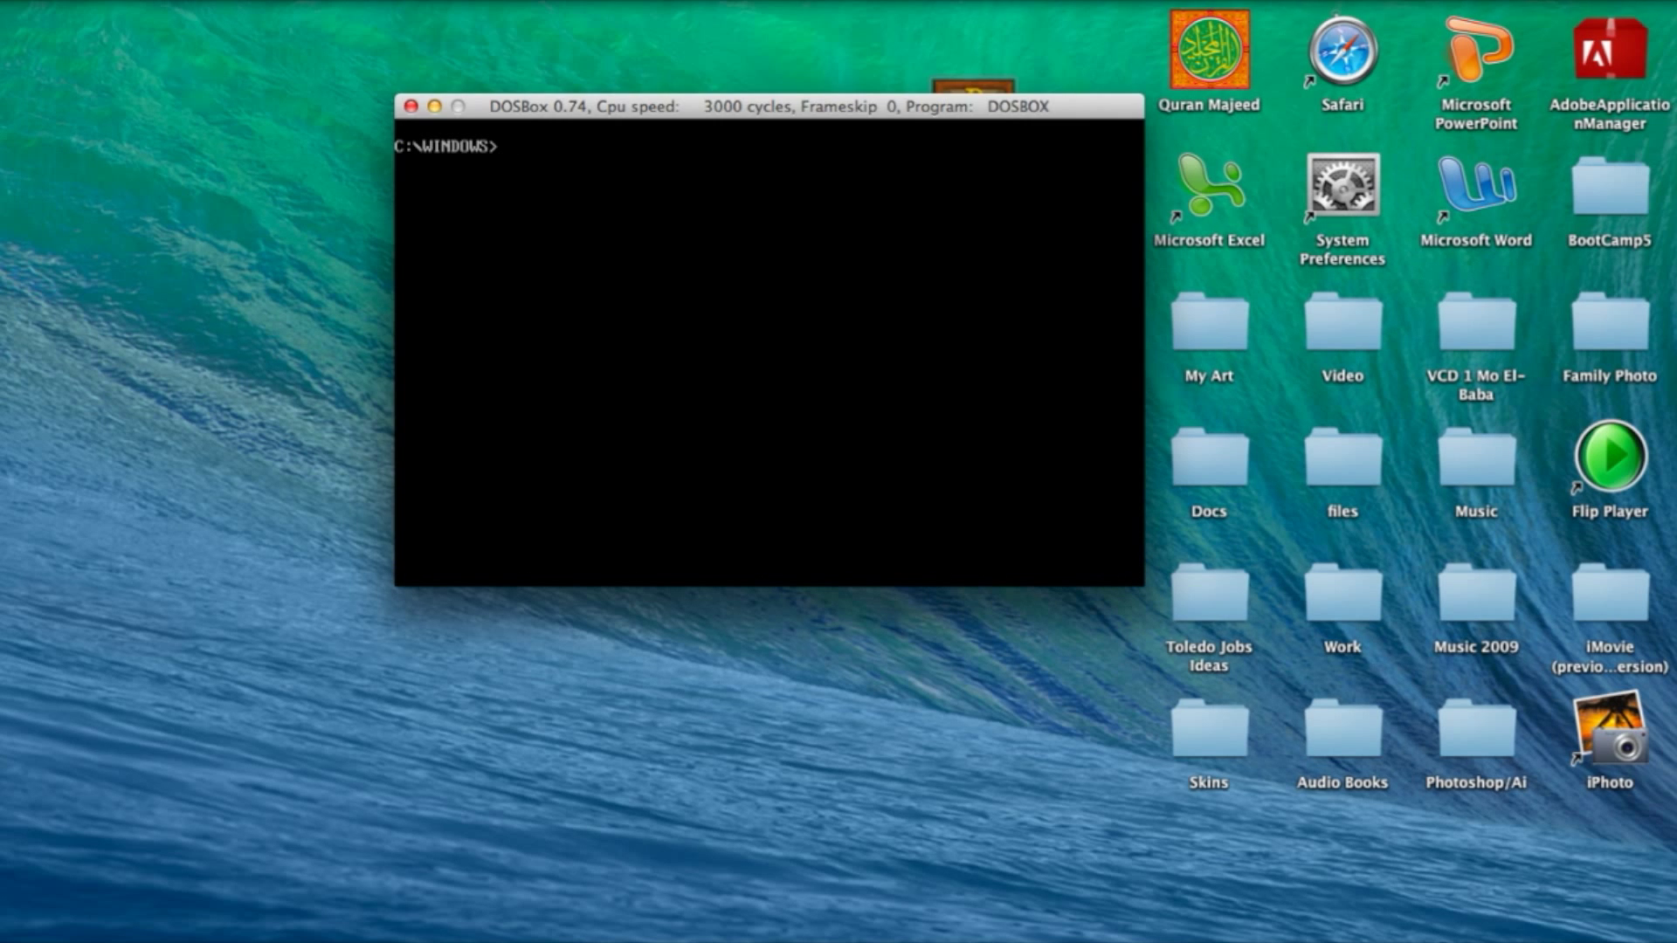
Step: Start Windows 3.1 with 'win' to confirm it boots, then quit DOSBox with Cmd+Q
{"action": "type", "text": "win"}
{"action": "key", "text": "Return"}
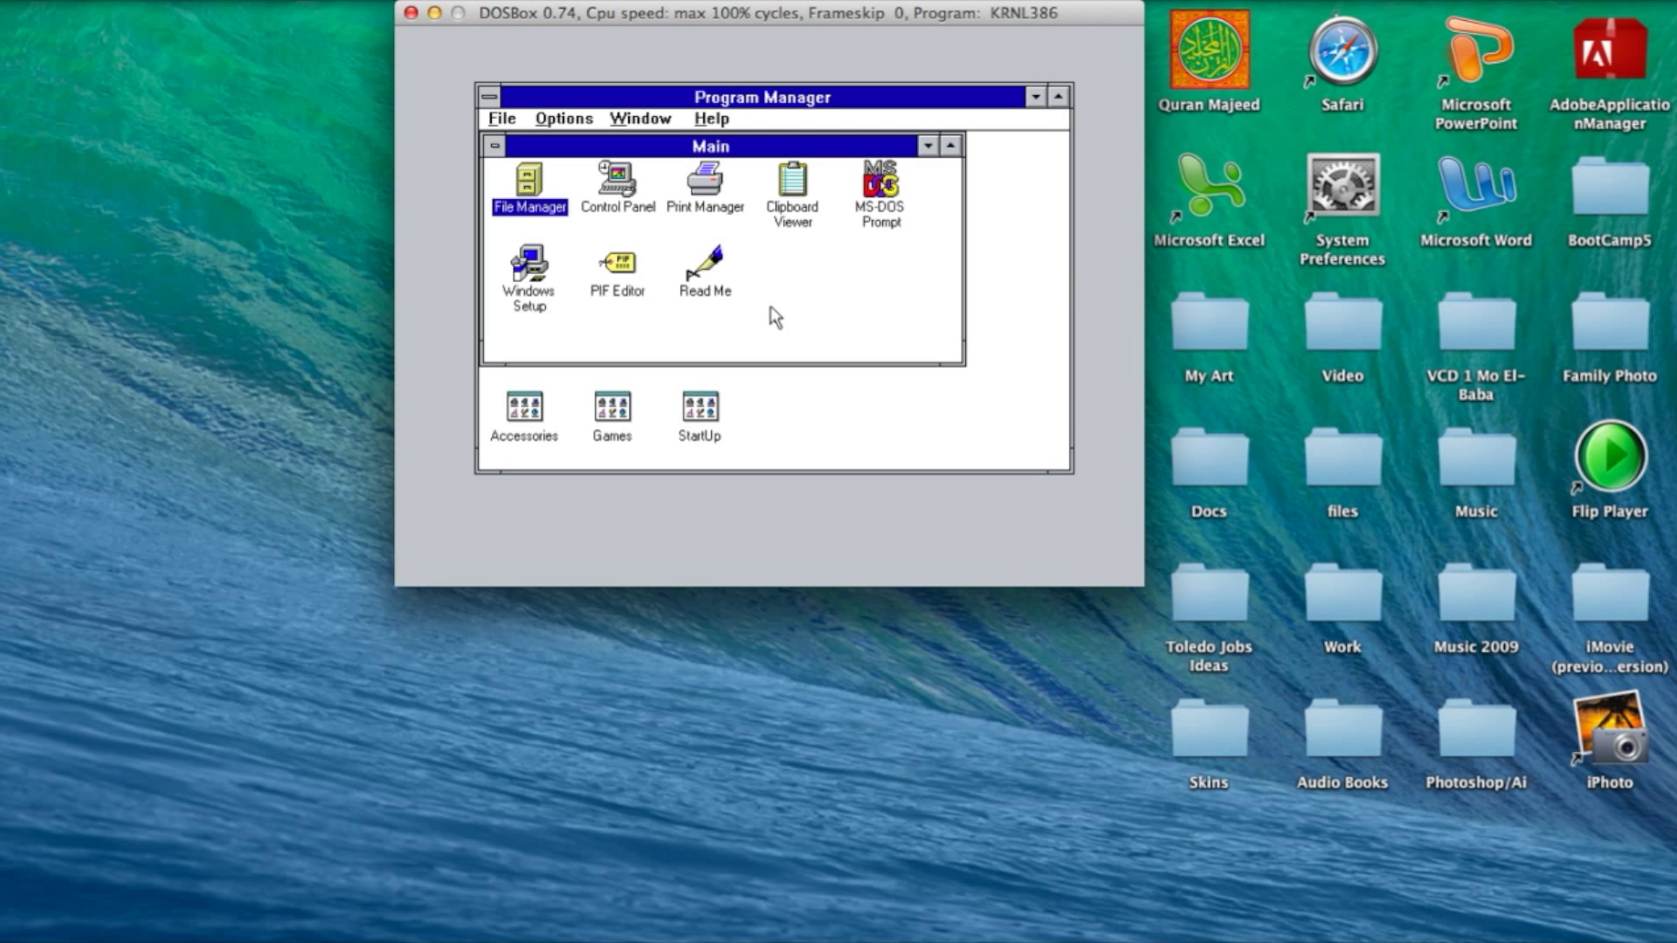
{"action": "key", "text": "super+q"}
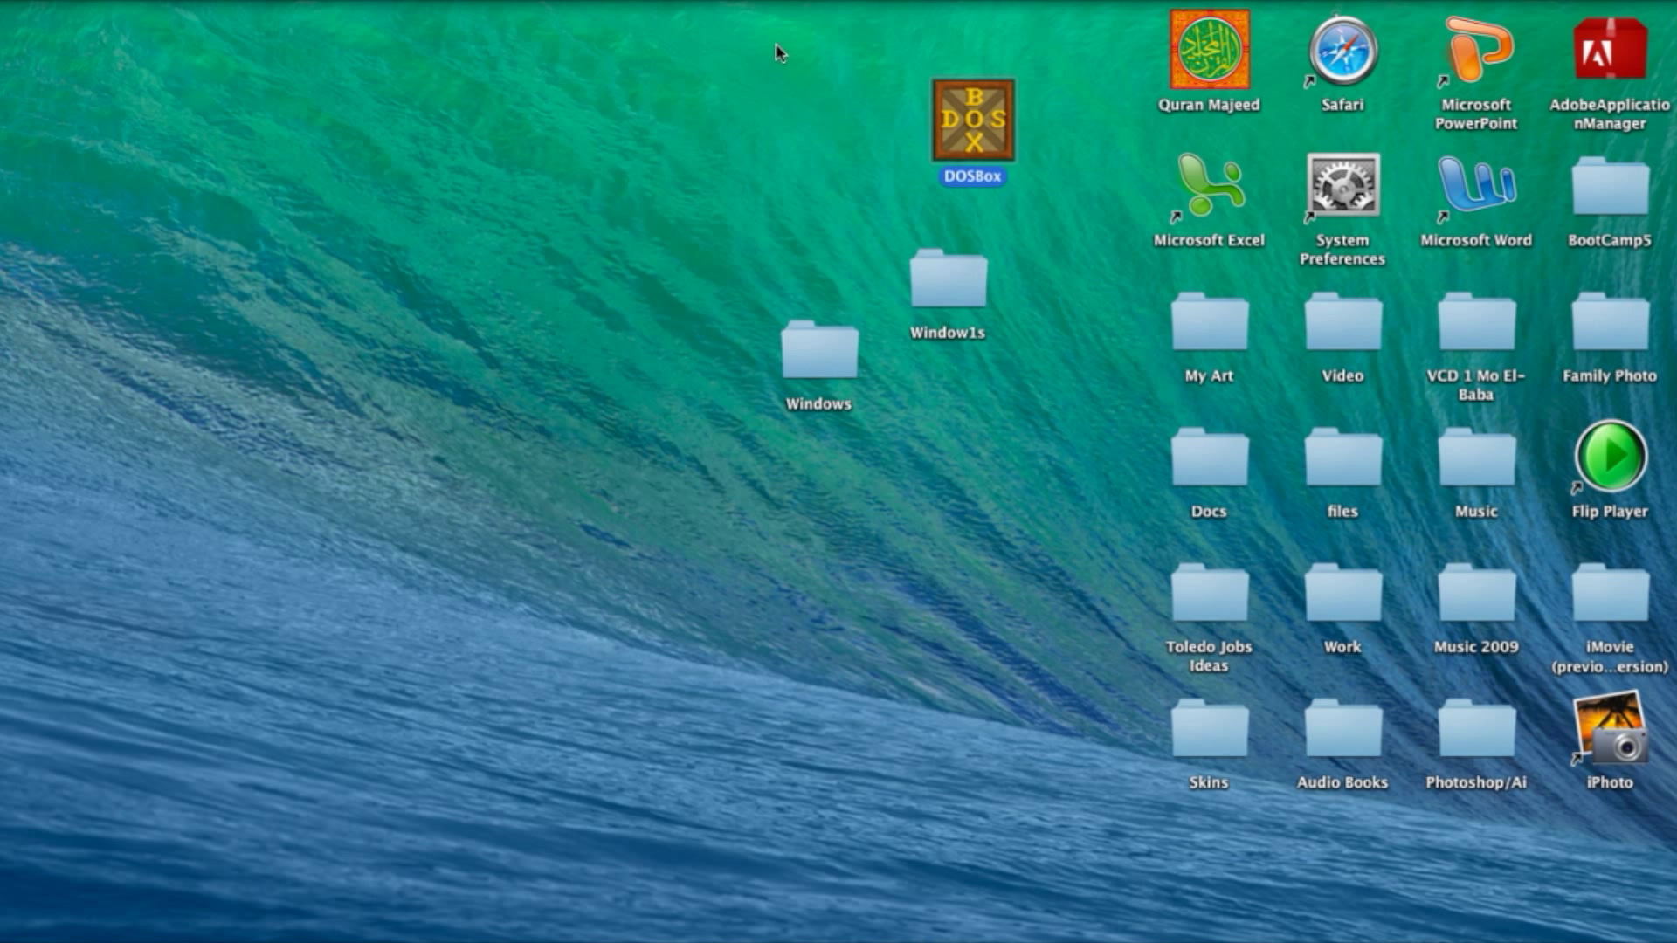
Step: Relaunch DOSBox and mount ~/desktop/windows as drive C
{"action": "left_click_drag", "start_coordinate": [964, 191], "coordinate": [714, 193]}
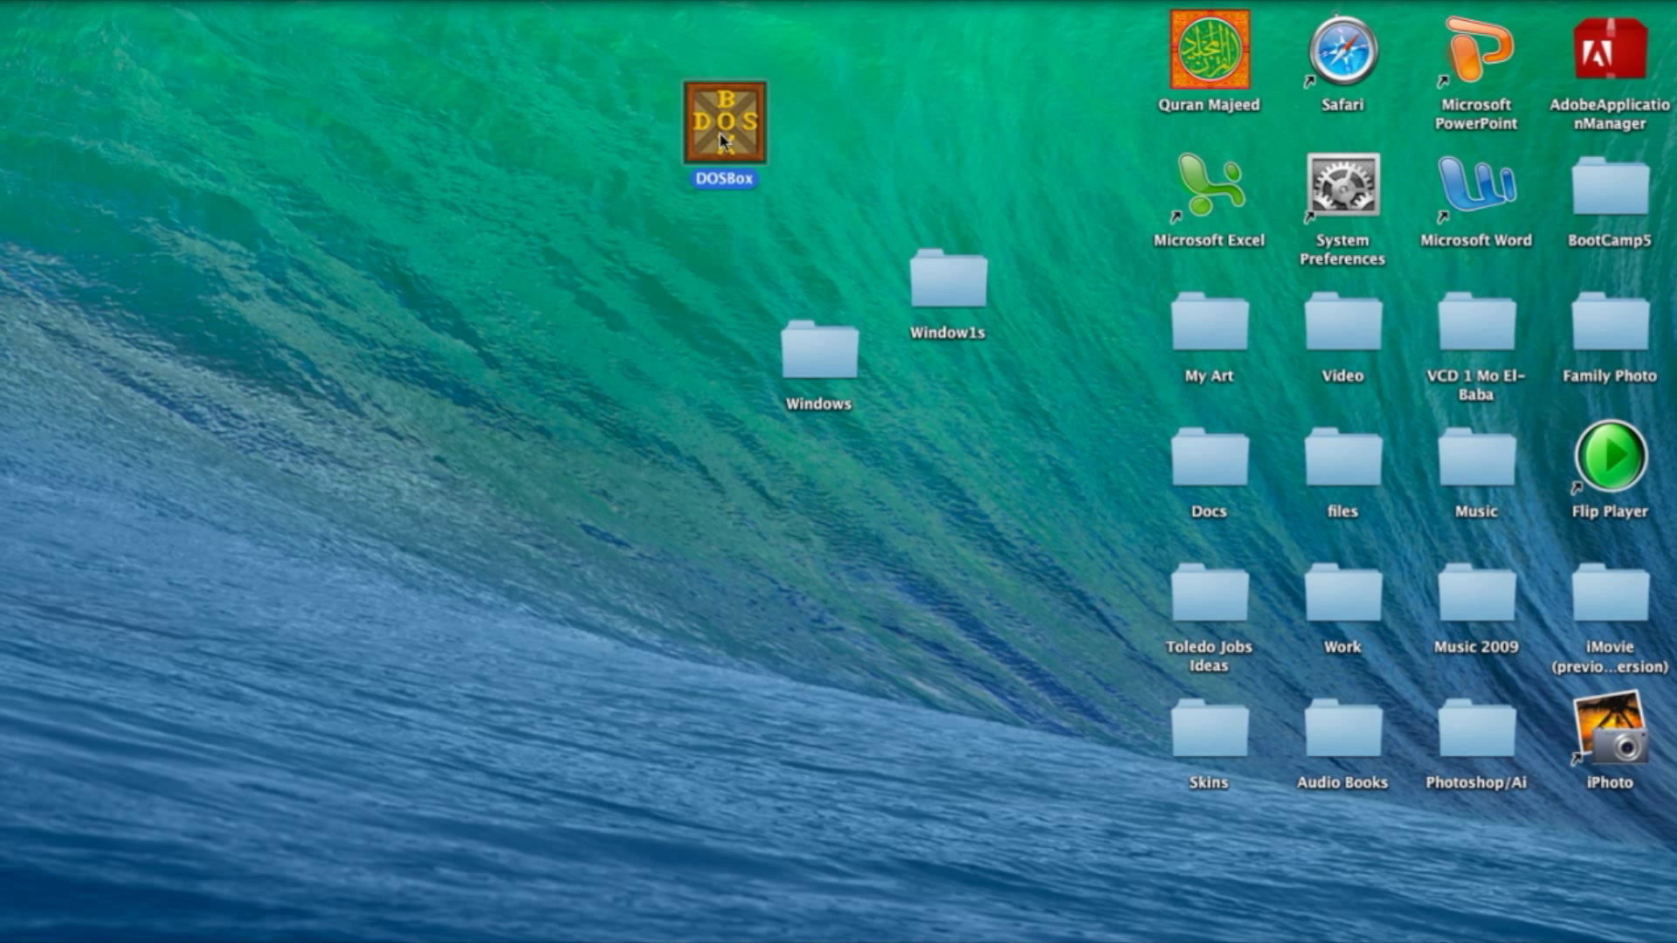
{"action": "double_click", "coordinate": [721, 140]}
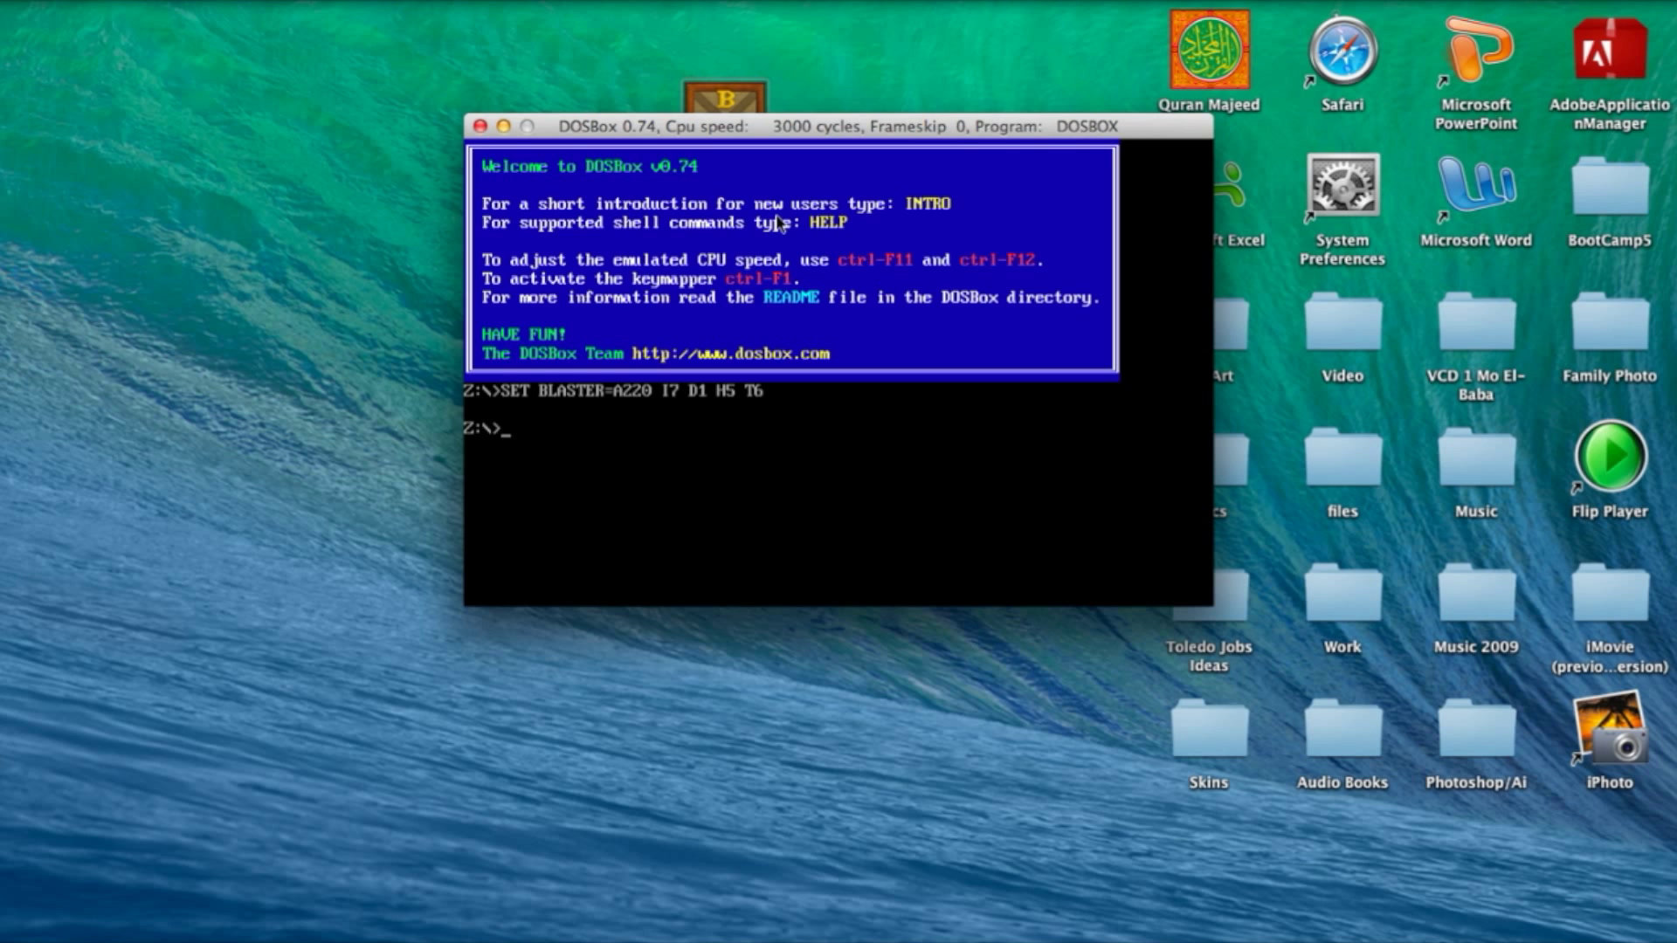
{"action": "type", "text": "mount c ~/desktop/"}
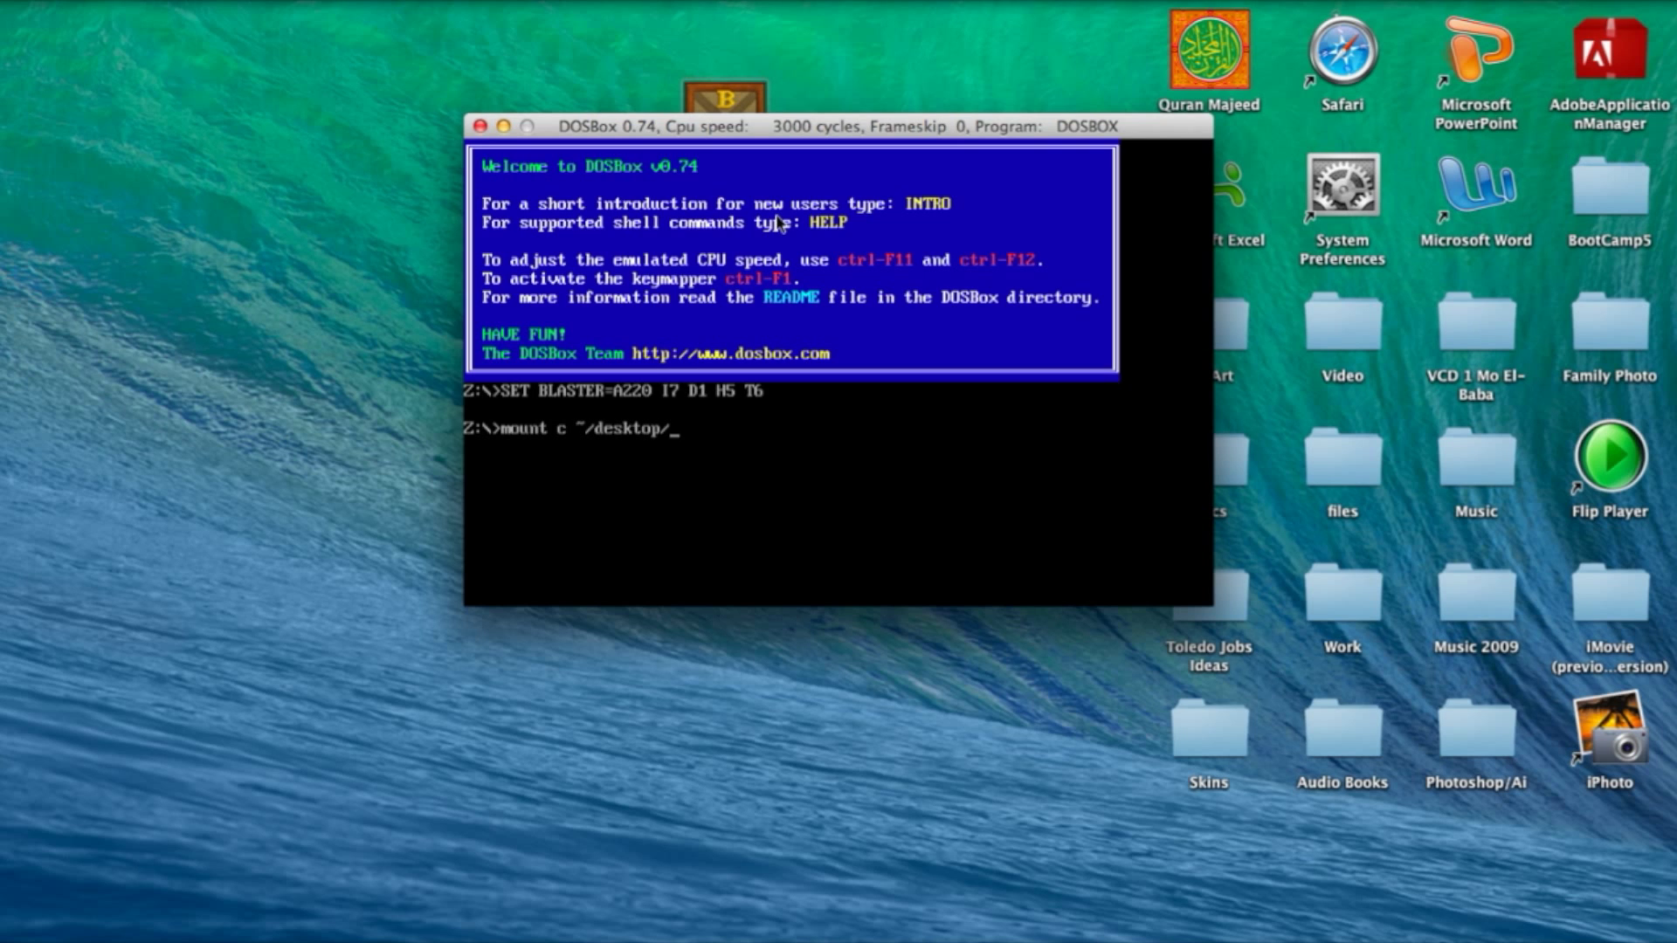
{"action": "type", "text": "windows"}
{"action": "key", "text": "Return"}
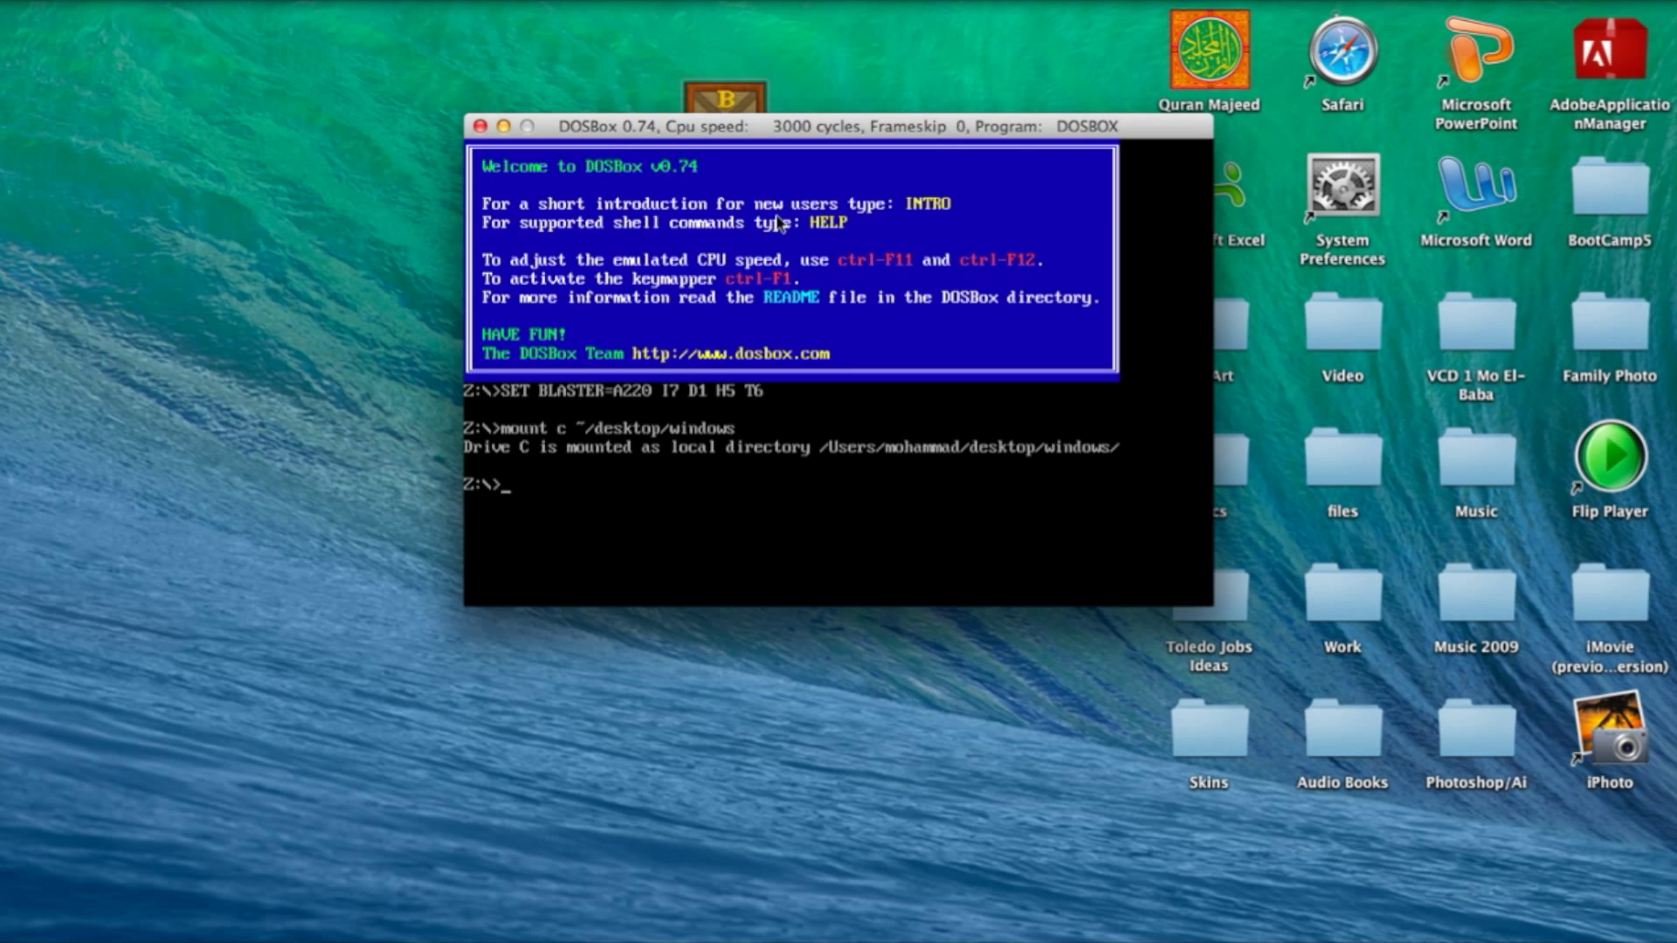
Step: Switch to C:, change into the WINDOWS directory and run 'win' to start Windows 3.1
{"action": "type", "text": "c:"}
{"action": "key", "text": "Return"}
{"action": "type", "text": "win"}
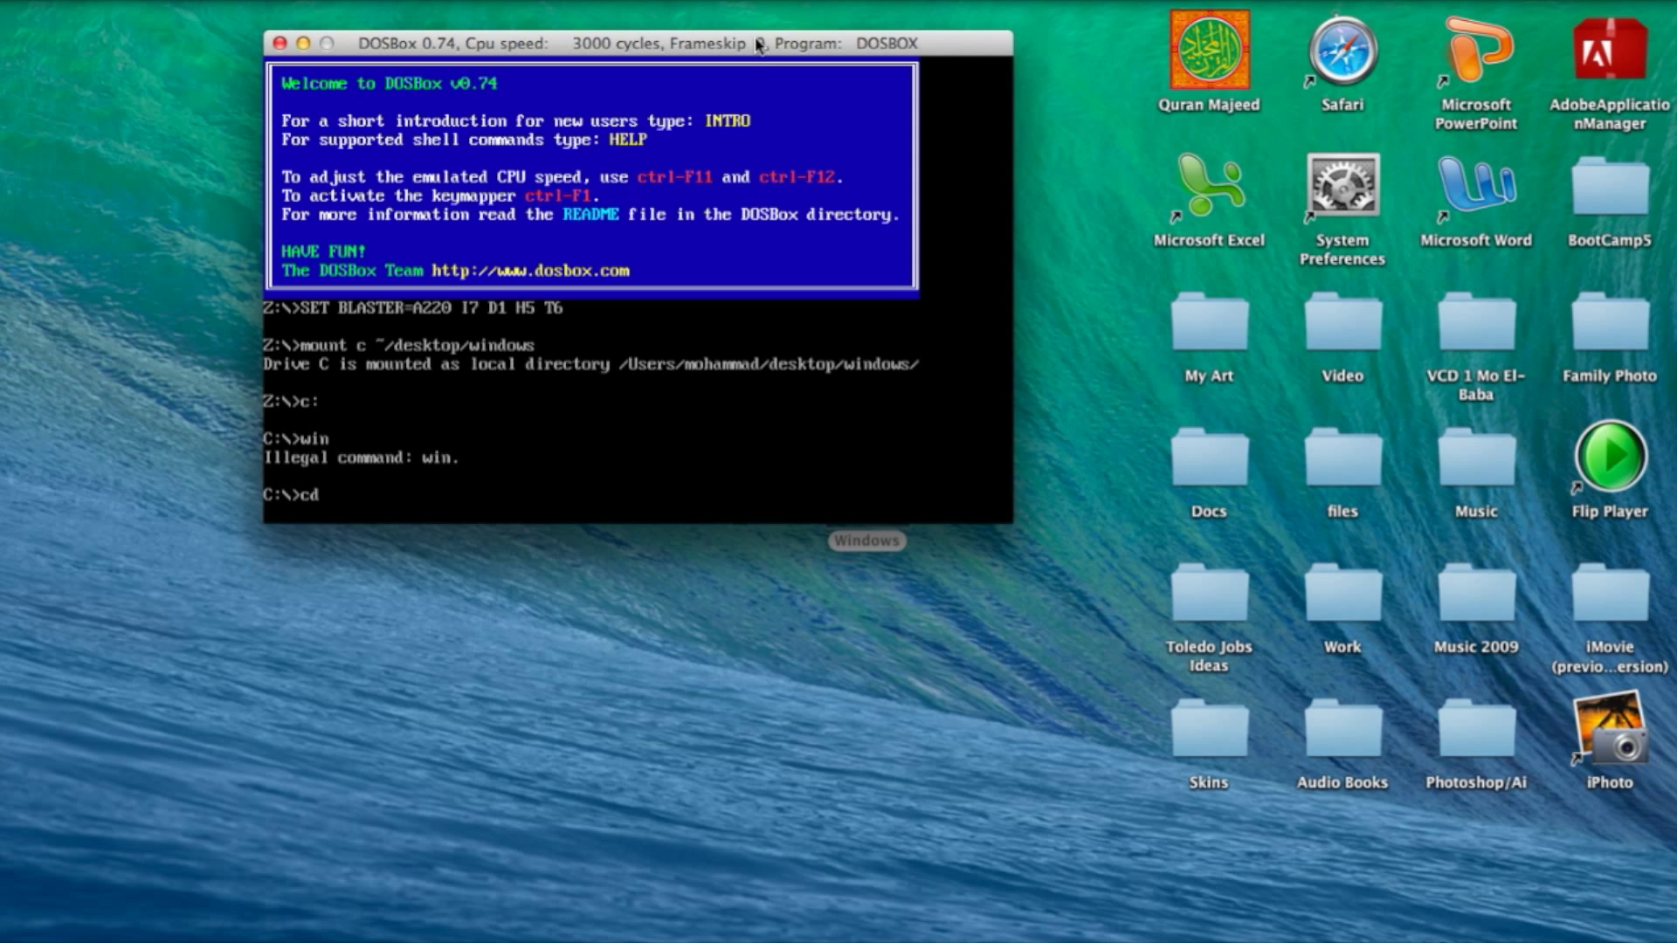
{"action": "type", "text": "windows"}
{"action": "key", "text": "Return"}
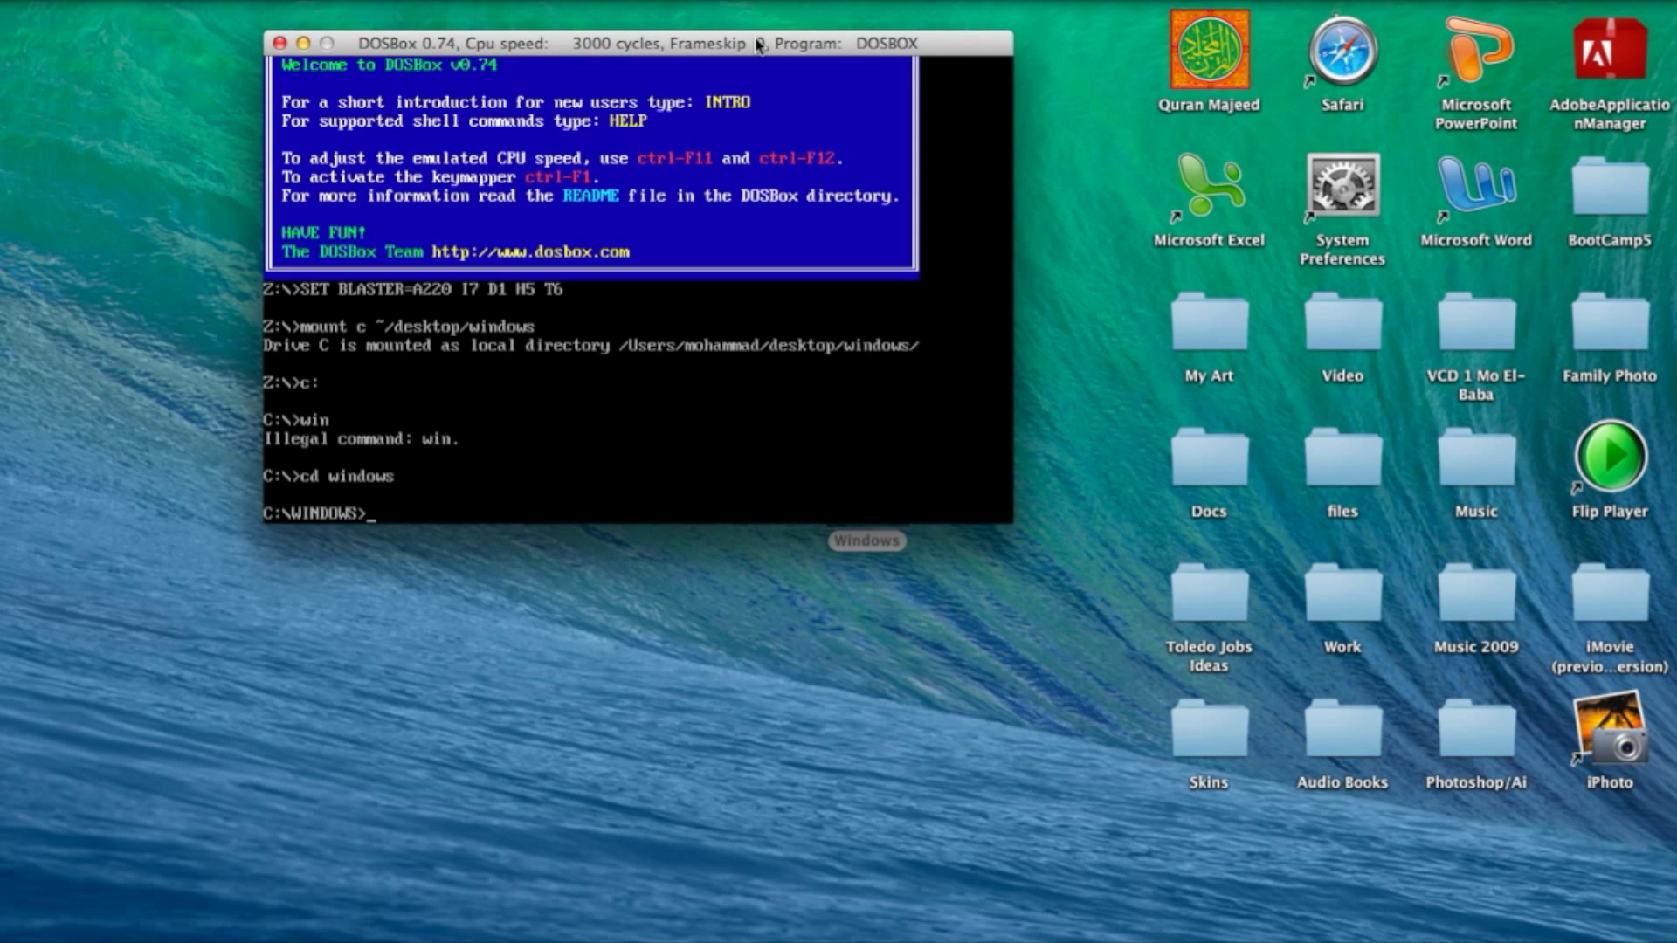
{"action": "type", "text": "win"}
{"action": "key", "text": "Return"}
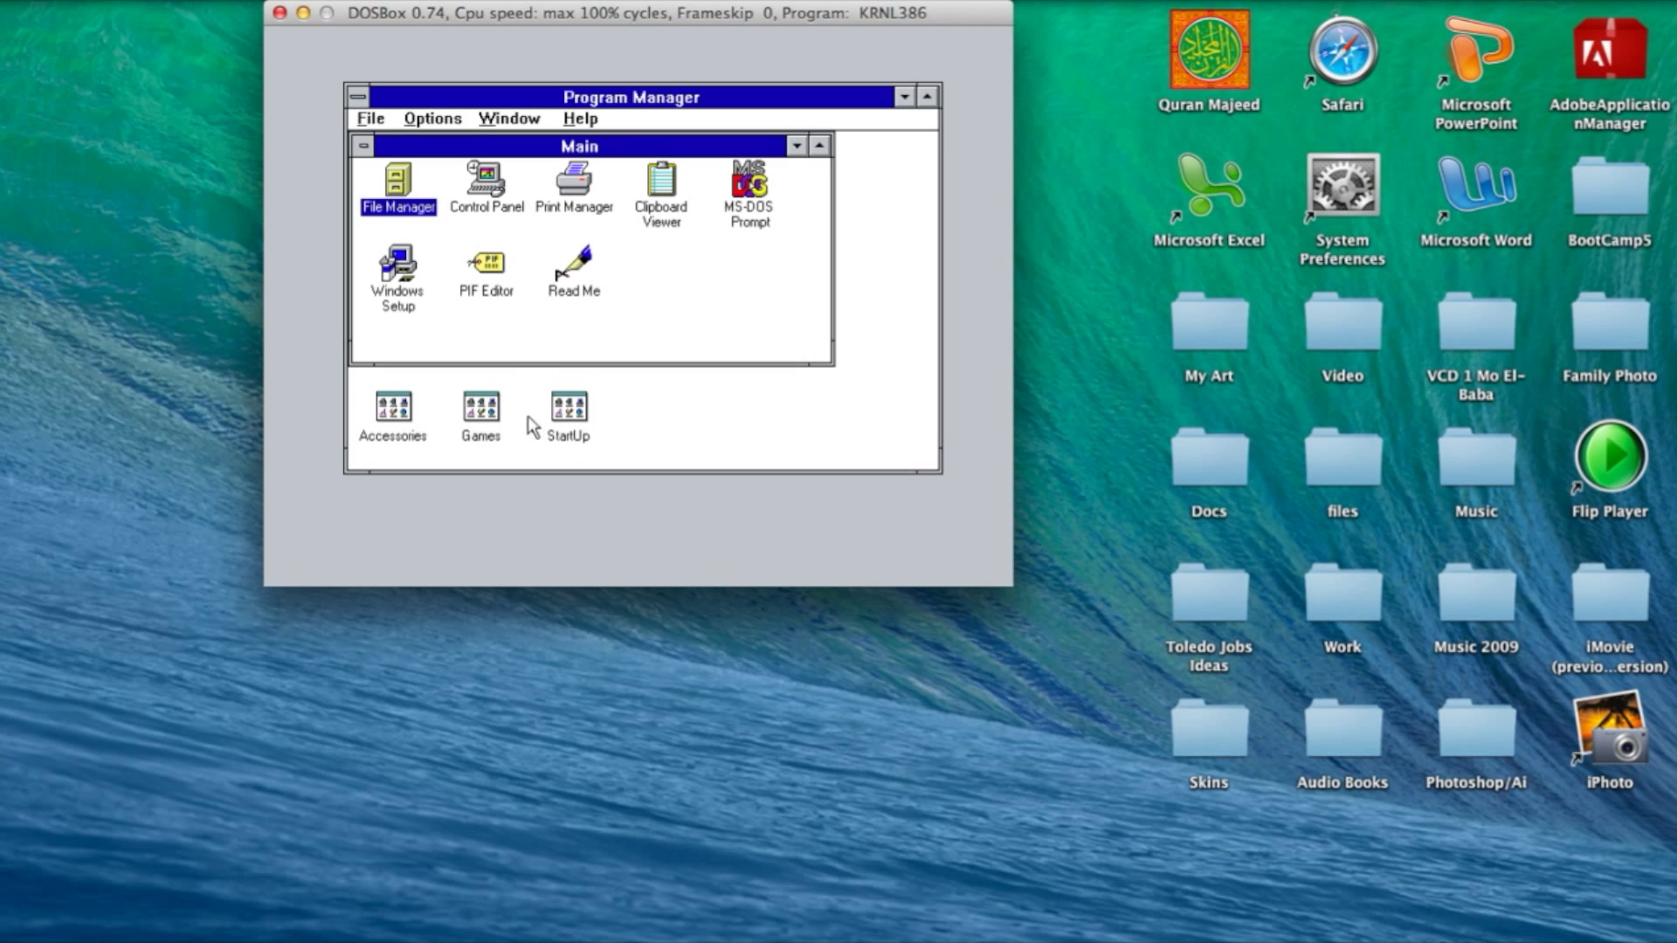
Step: Restore the Games group to show Solitaire and Minesweeper, then quit DOSBox with Cmd+Q
{"action": "left_click", "coordinate": [482, 410]}
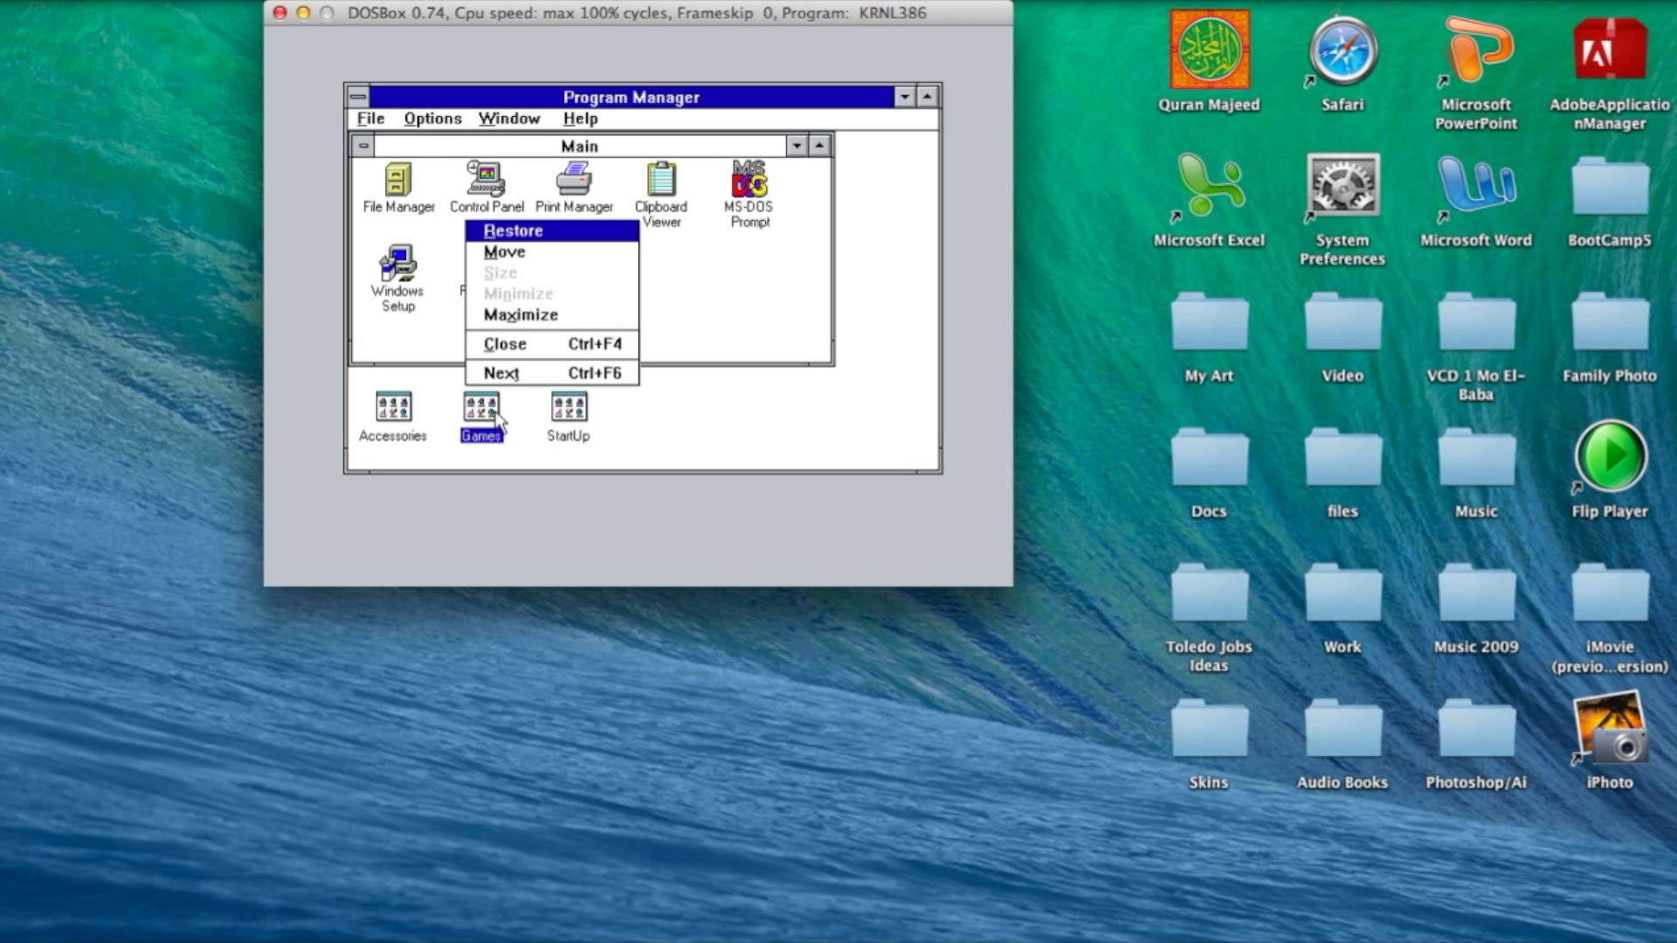
{"action": "left_click", "coordinate": [510, 232]}
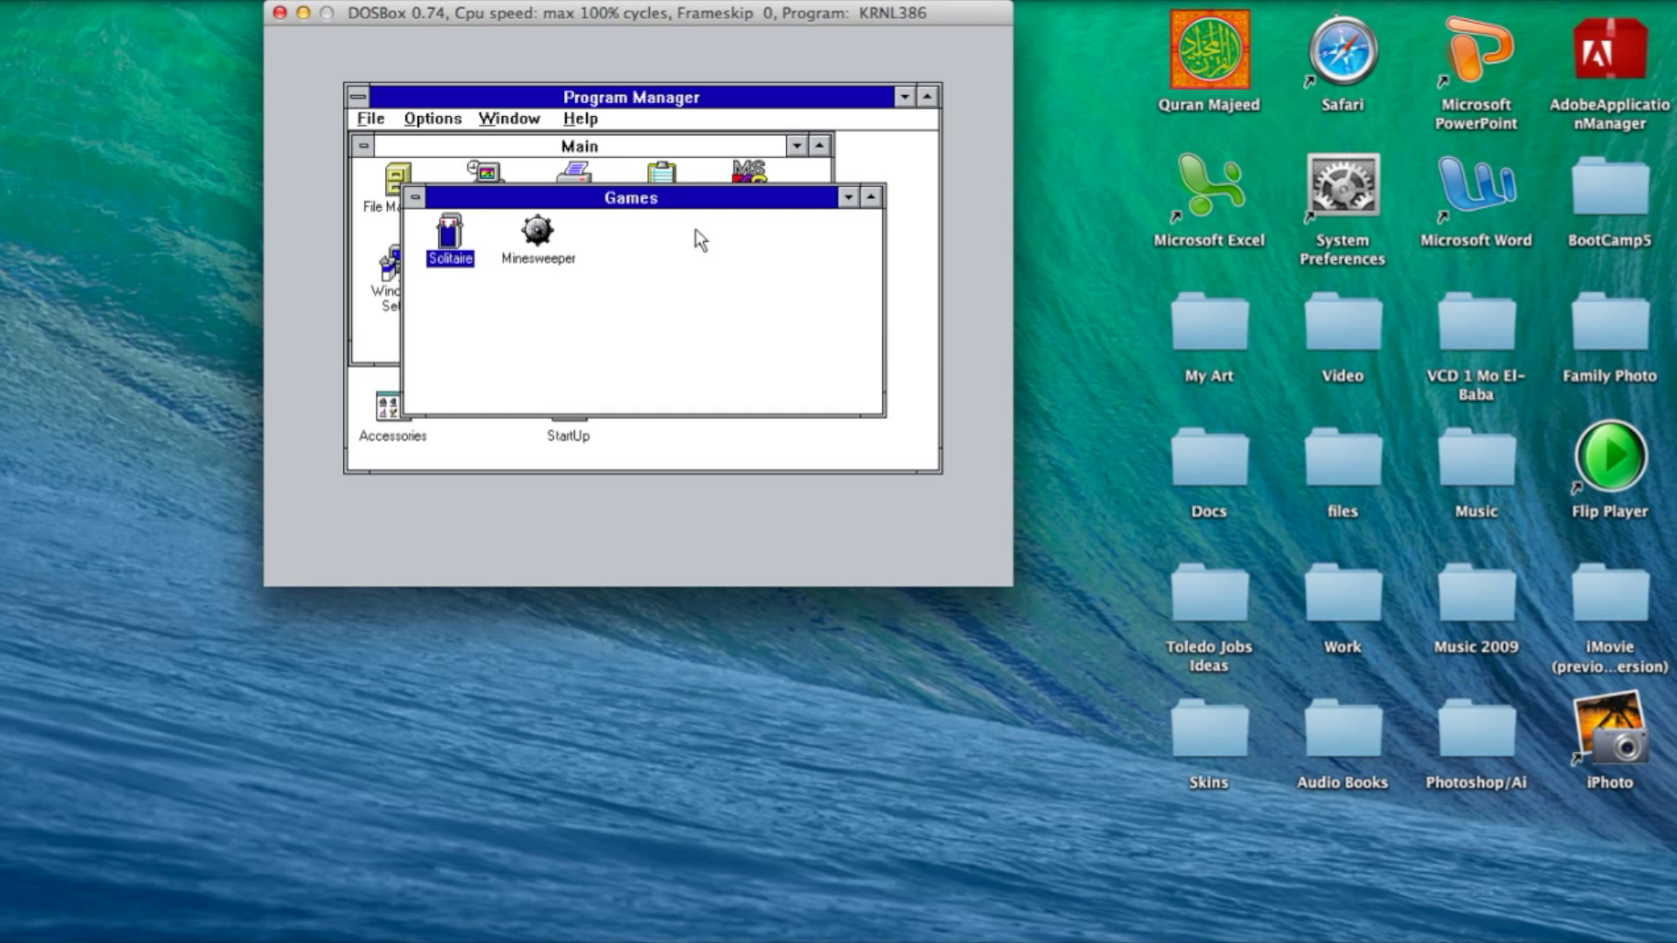
{"action": "key", "text": "super+q"}
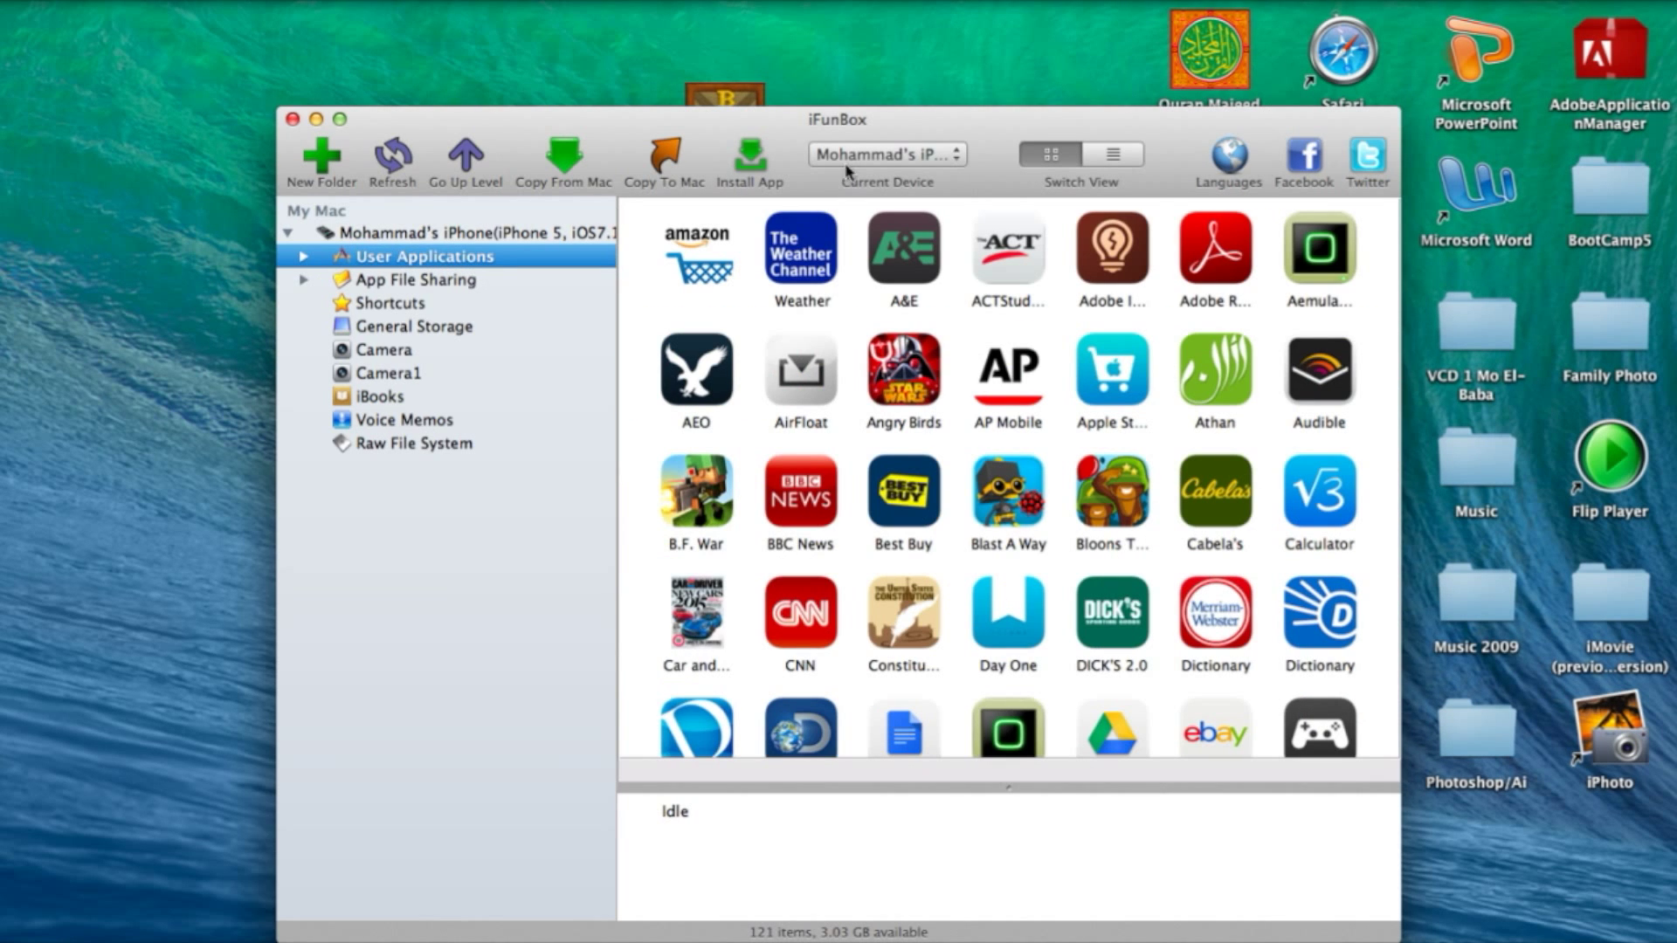
Step: Open DOSPAD Beta's Documents folder under User Applications in iFunBox
{"action": "left_click_drag", "start_coordinate": [863, 120], "coordinate": [763, 69]}
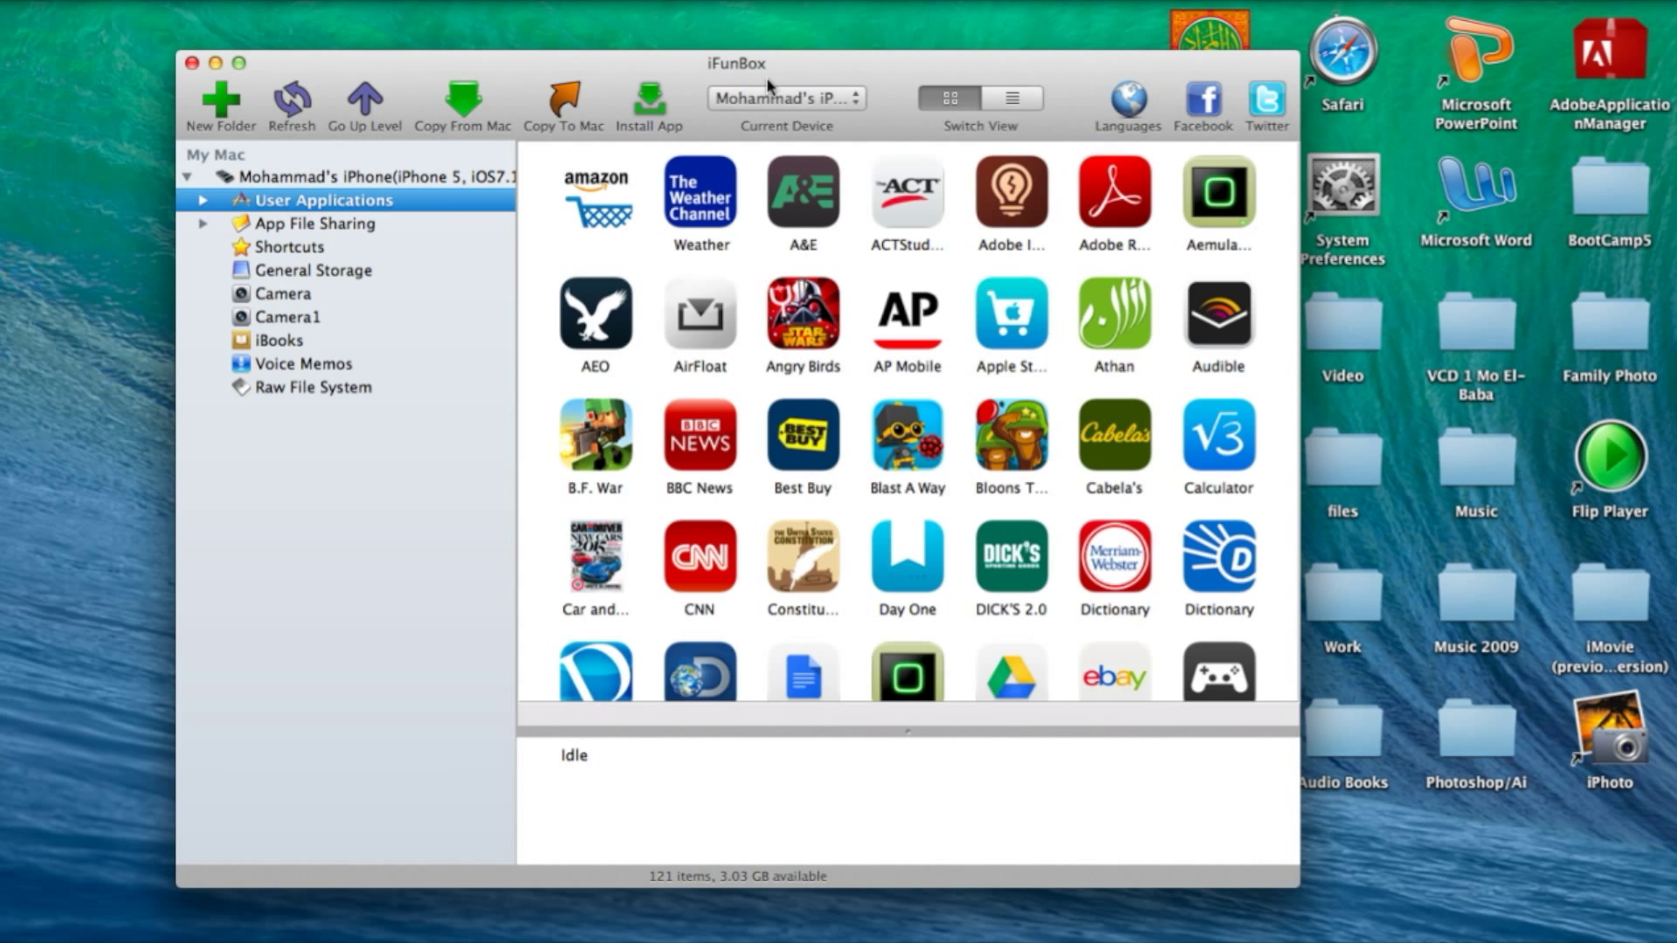
{"action": "scroll", "coordinate": [807, 358], "scroll_direction": "down", "scroll_amount": 10}
{"action": "scroll", "coordinate": [825, 410], "scroll_direction": "up", "scroll_amount": 3}
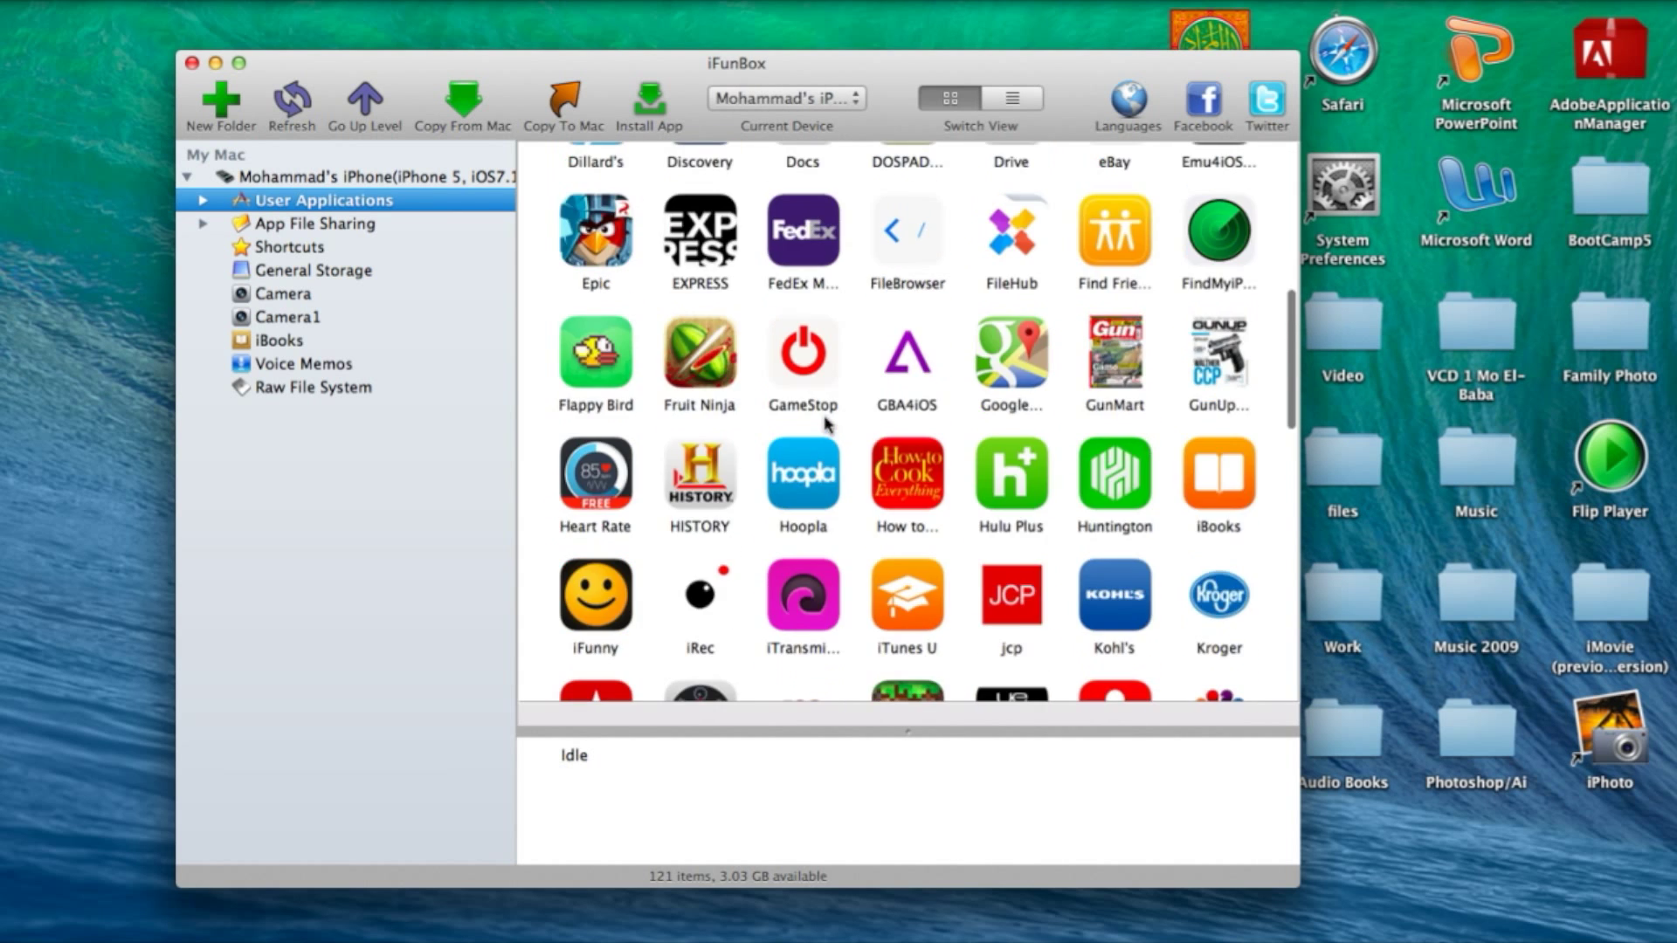
{"action": "scroll", "coordinate": [826, 423], "scroll_direction": "up", "scroll_amount": 5}
{"action": "double_click", "coordinate": [901, 498]}
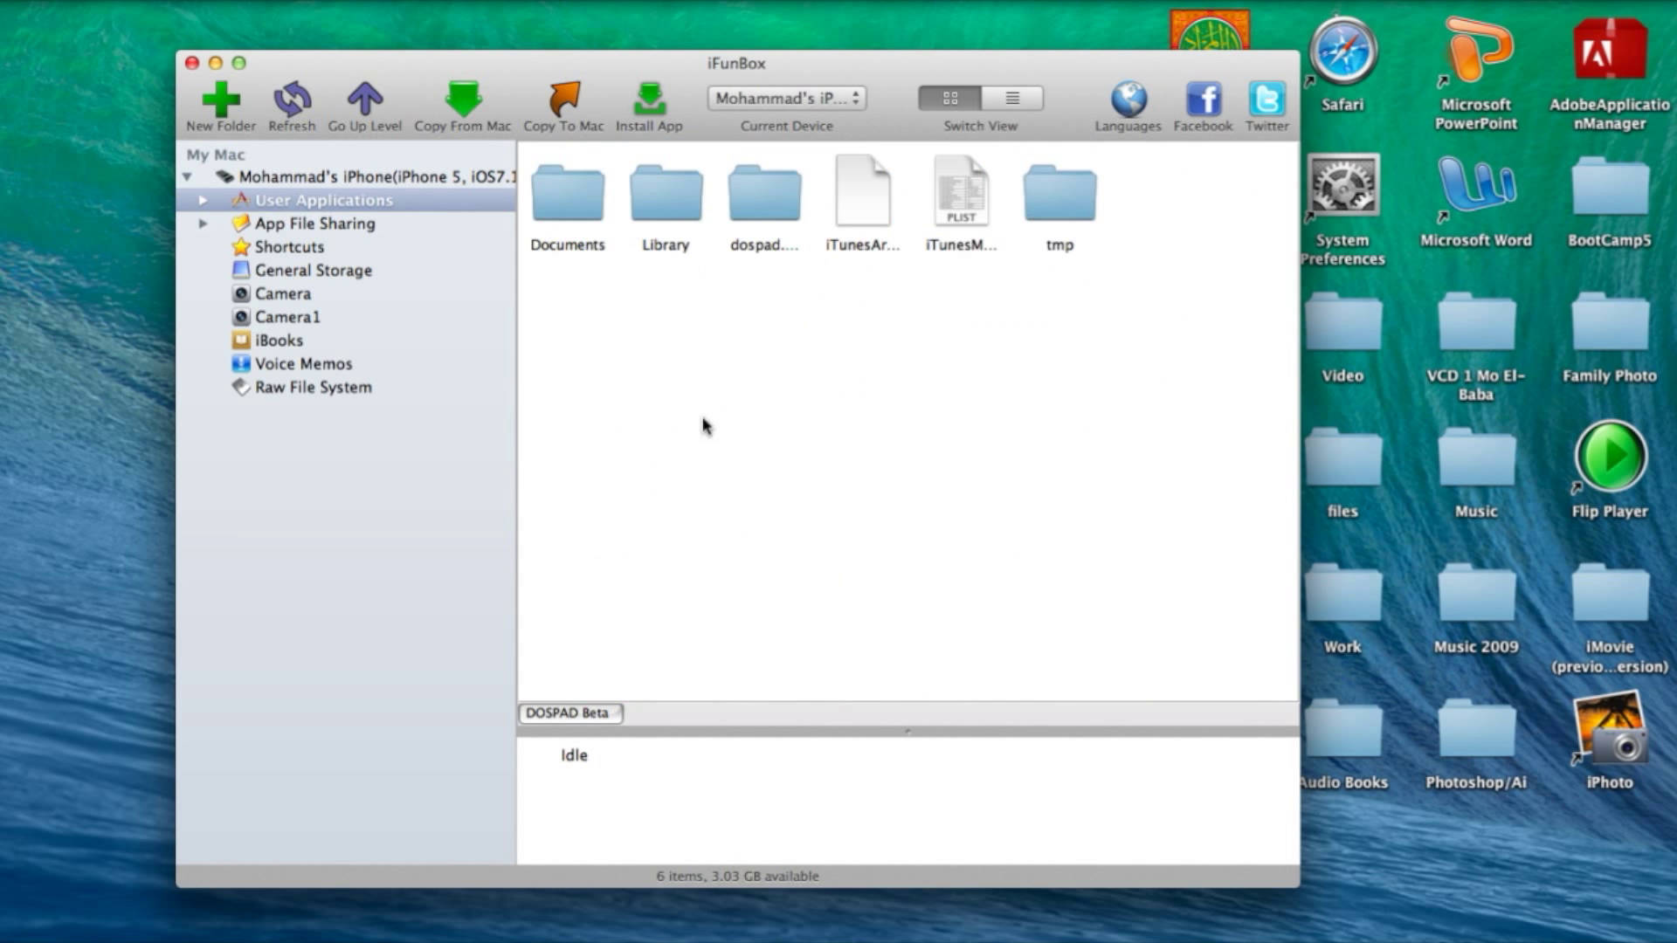
{"action": "double_click", "coordinate": [594, 214]}
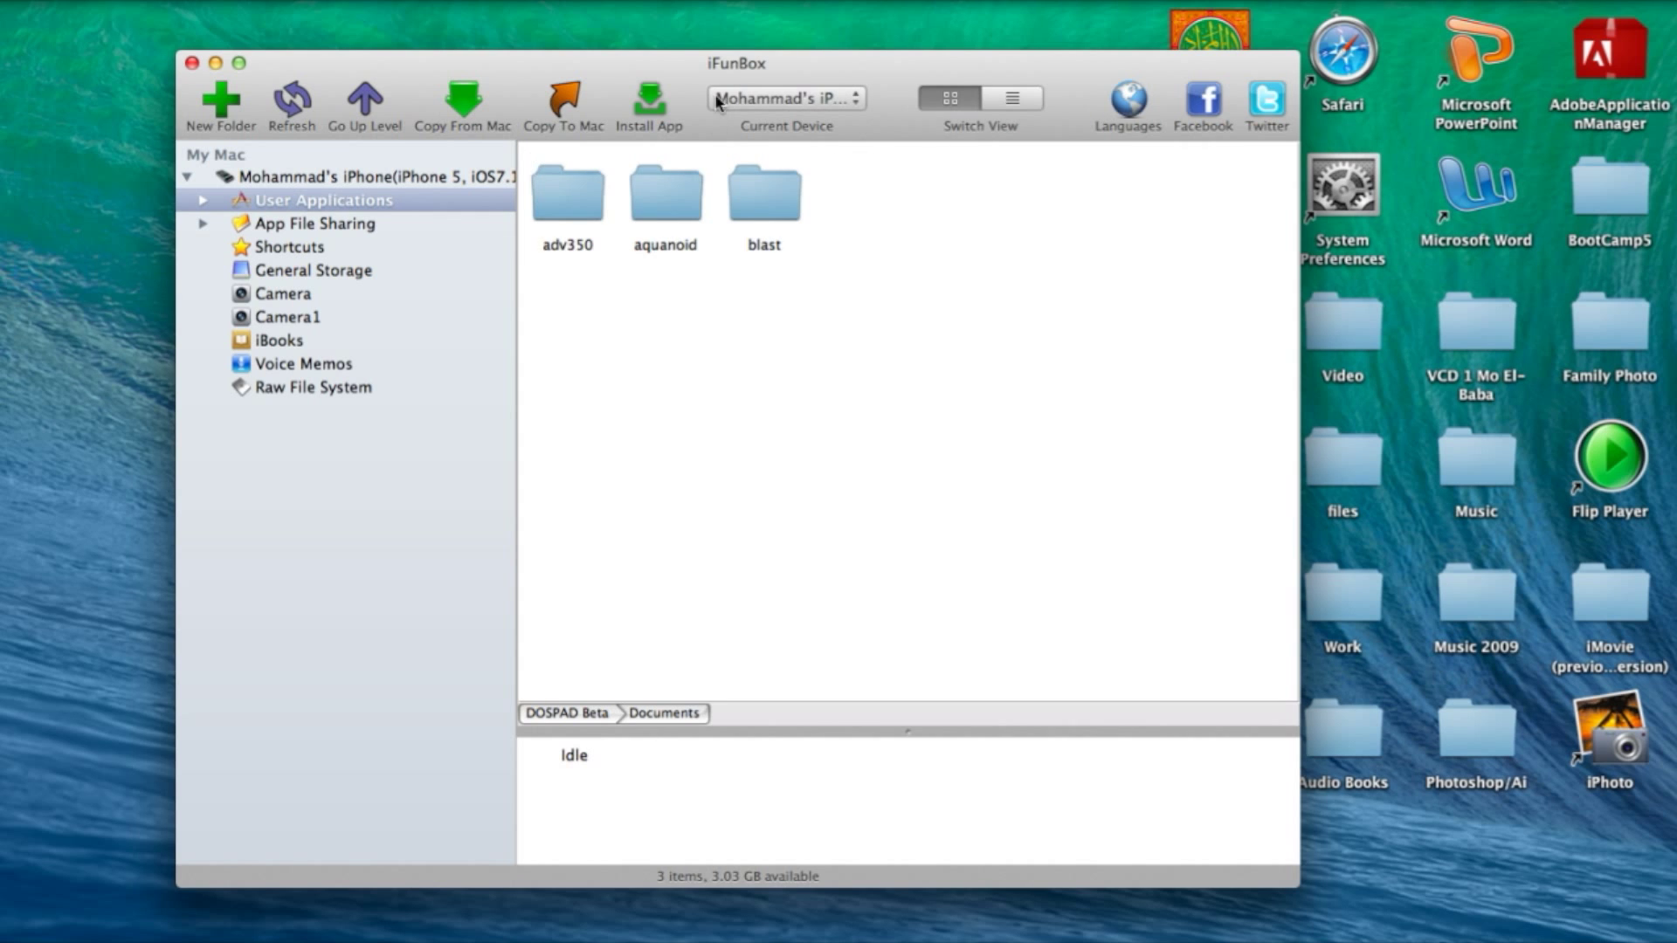
Step: Drag the desktop Windows folder into DOSPAD's Documents to copy it to the iPhone
{"action": "left_click_drag", "start_coordinate": [718, 62], "coordinate": [200, 12]}
{"action": "left_click", "coordinate": [863, 491]}
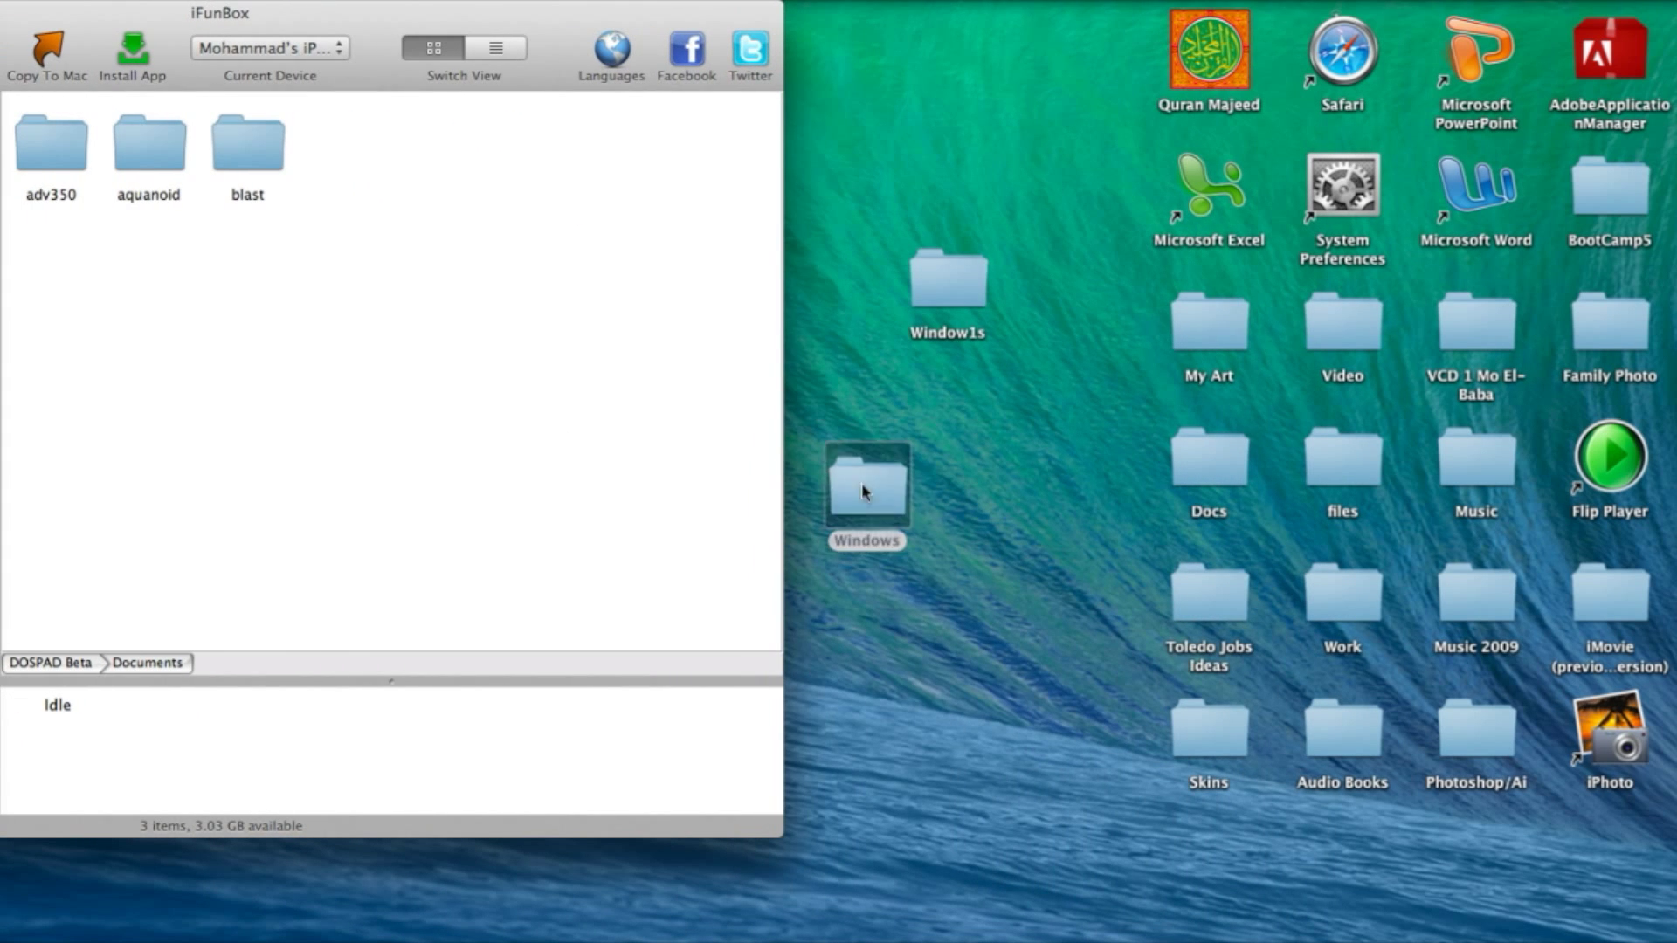
{"action": "left_click_drag", "start_coordinate": [863, 492], "coordinate": [457, 244]}
{"action": "left_click_drag", "start_coordinate": [457, 243], "coordinate": [357, 166]}
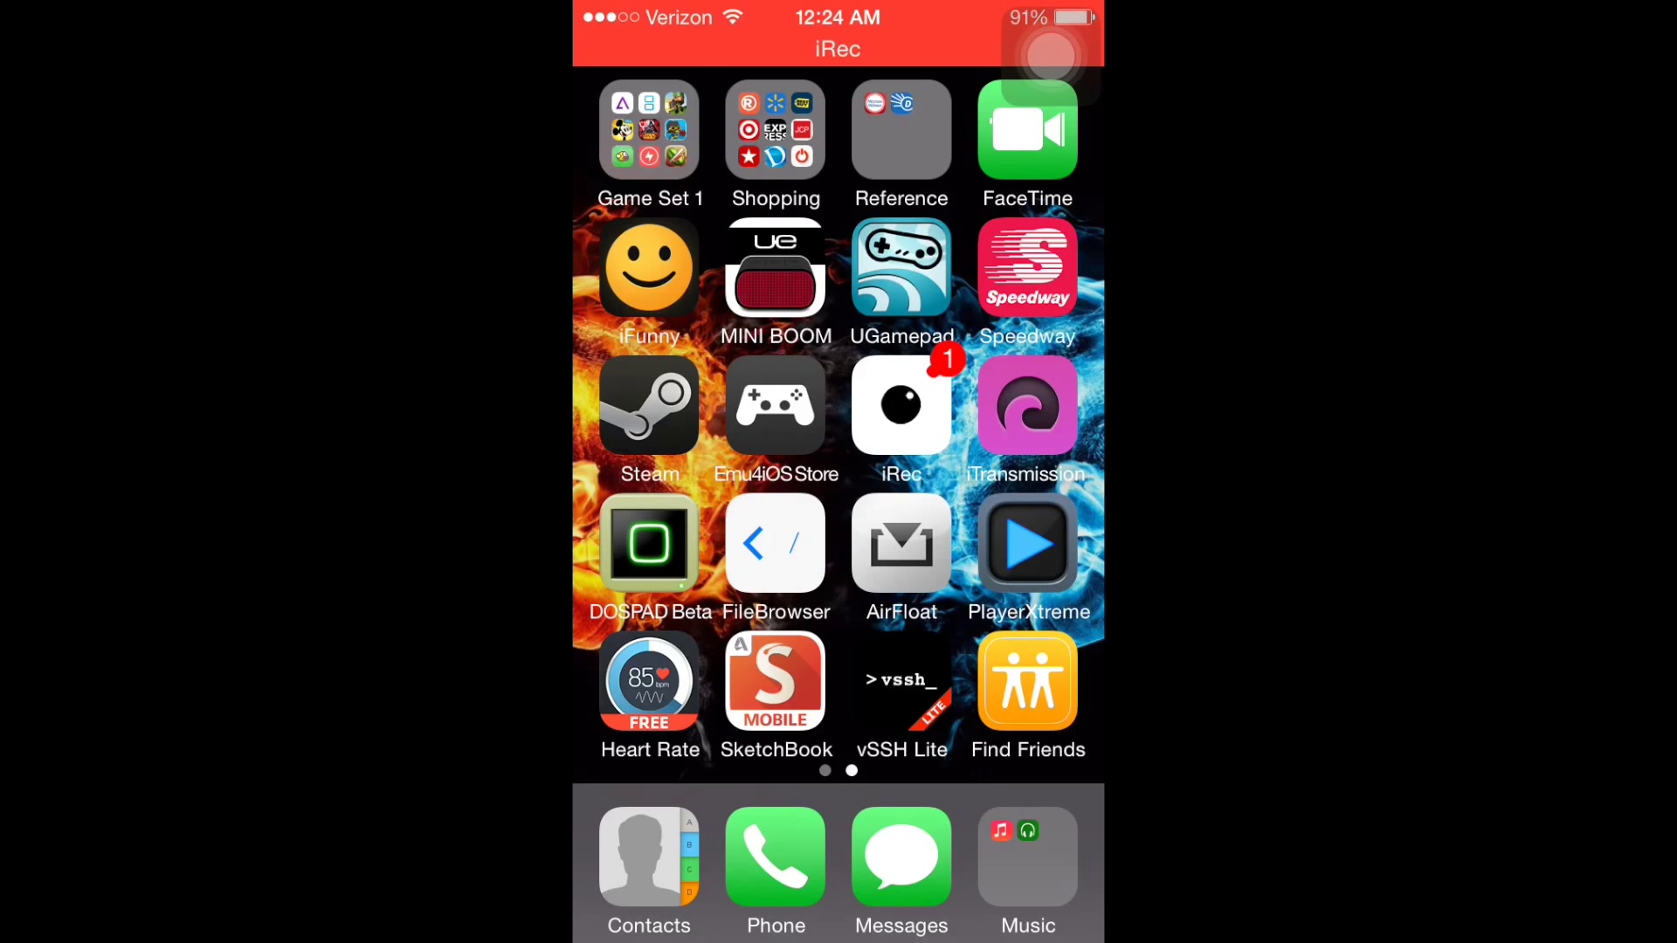
Step: Launch DOSPAD Beta from the iPhone home screen, reaching its C:\> prompt
{"action": "left_click", "coordinate": [649, 543]}
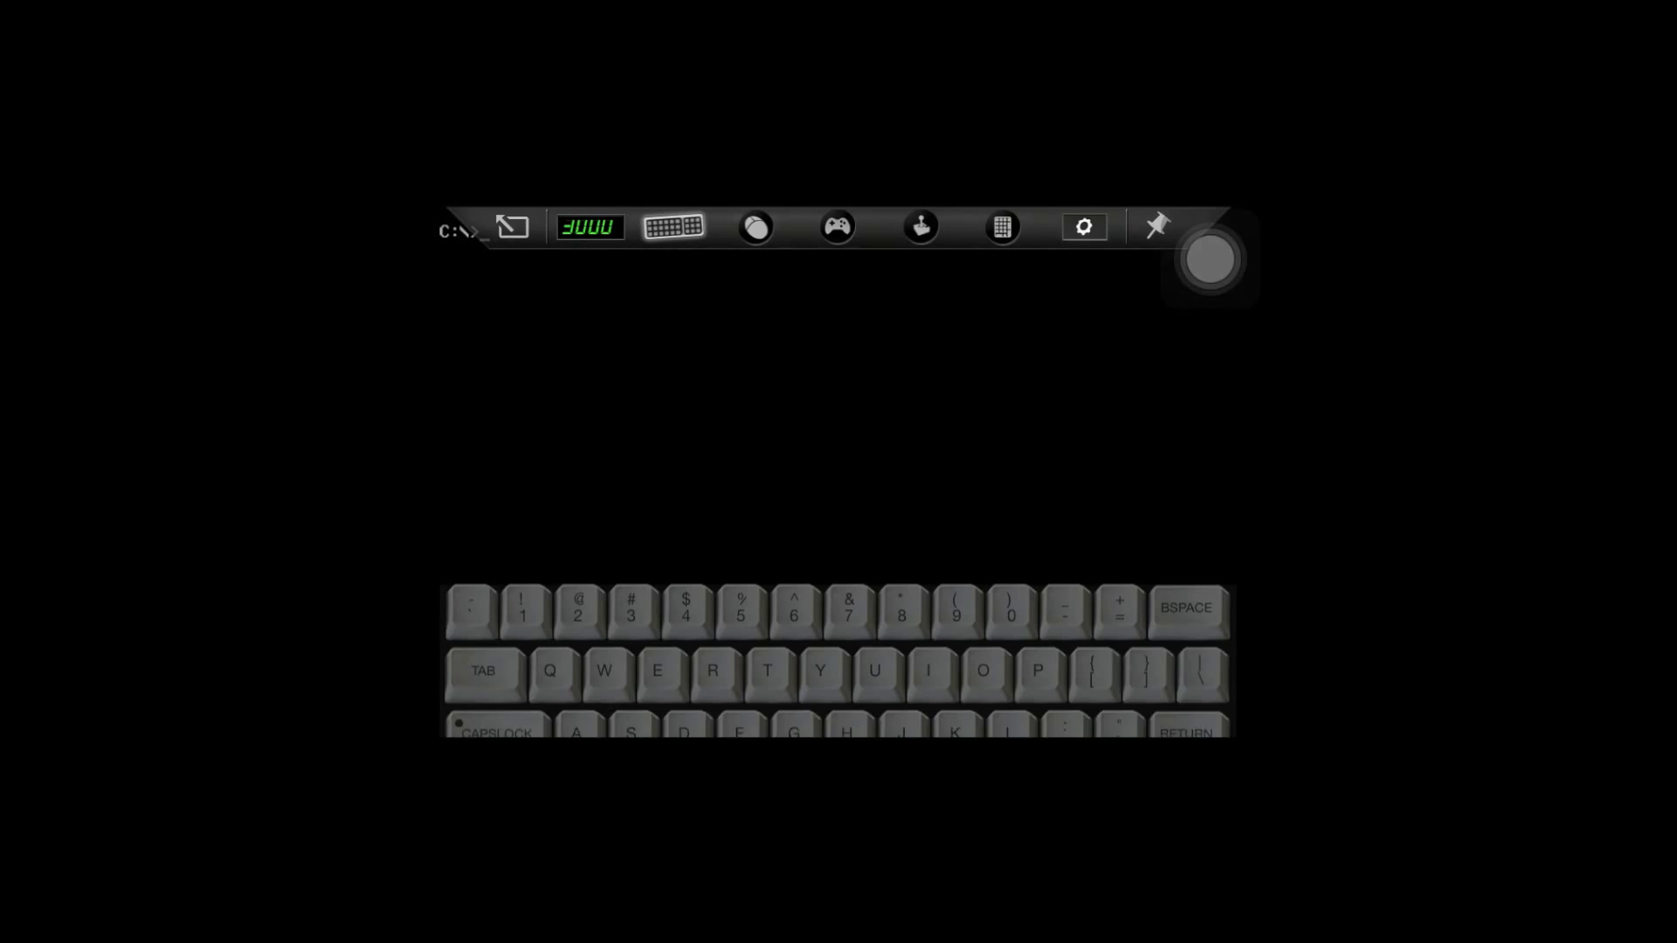
Step: Enter the first character of a command at DOSPAD's C:\> prompt
{"action": "left_click", "coordinate": [686, 561]}
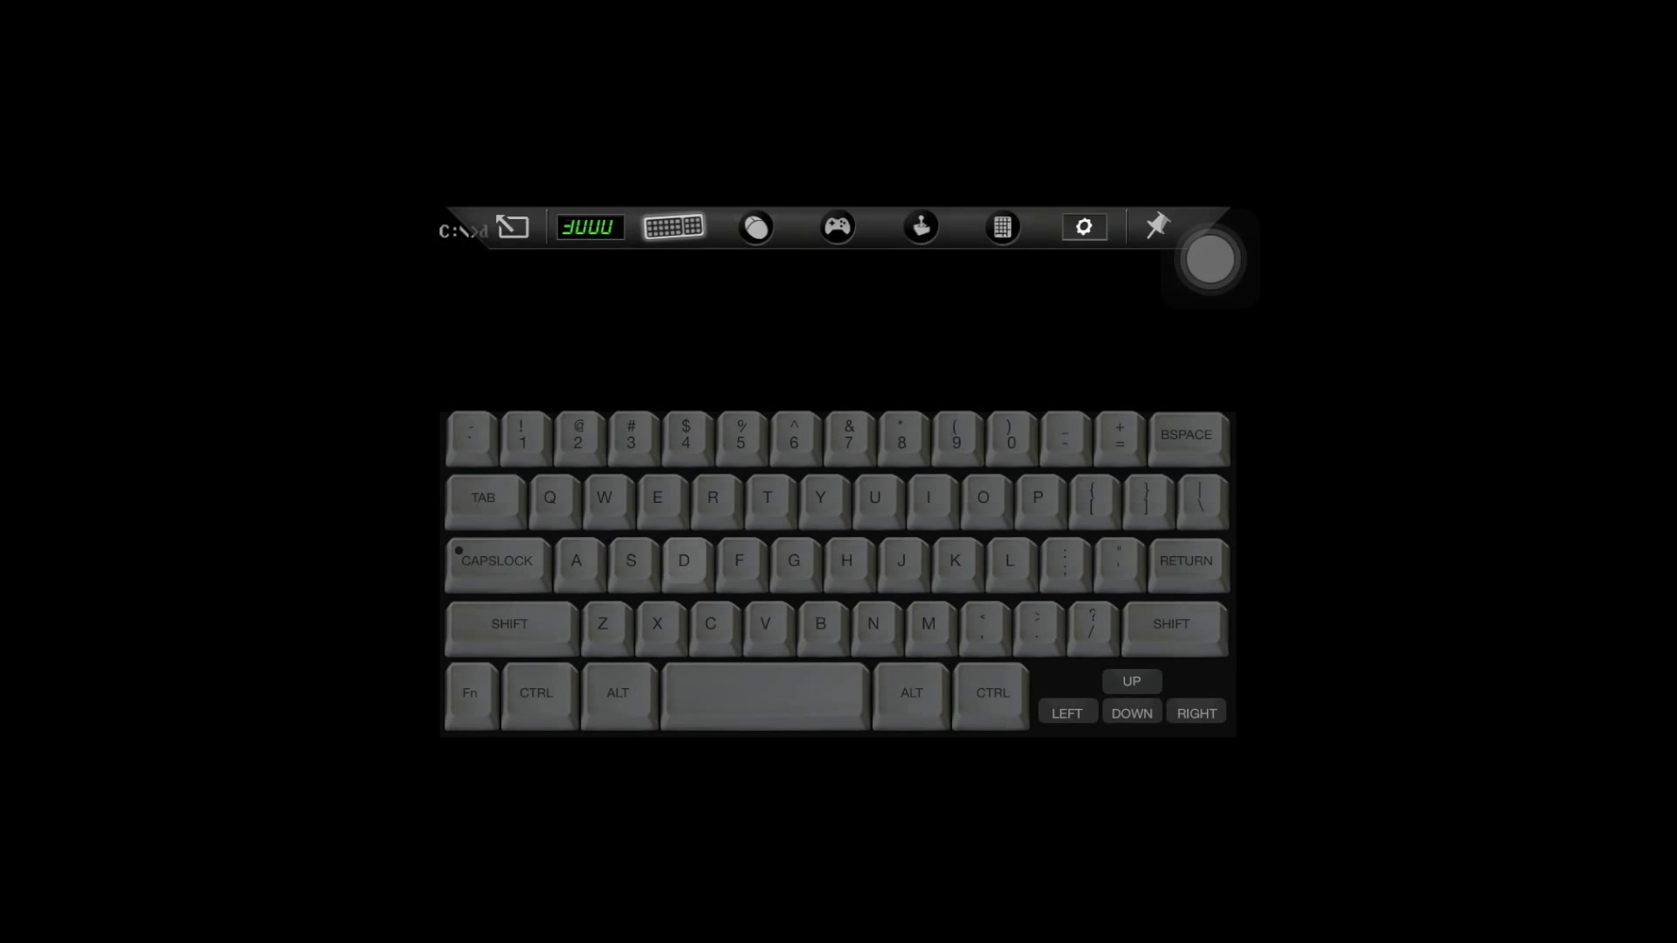